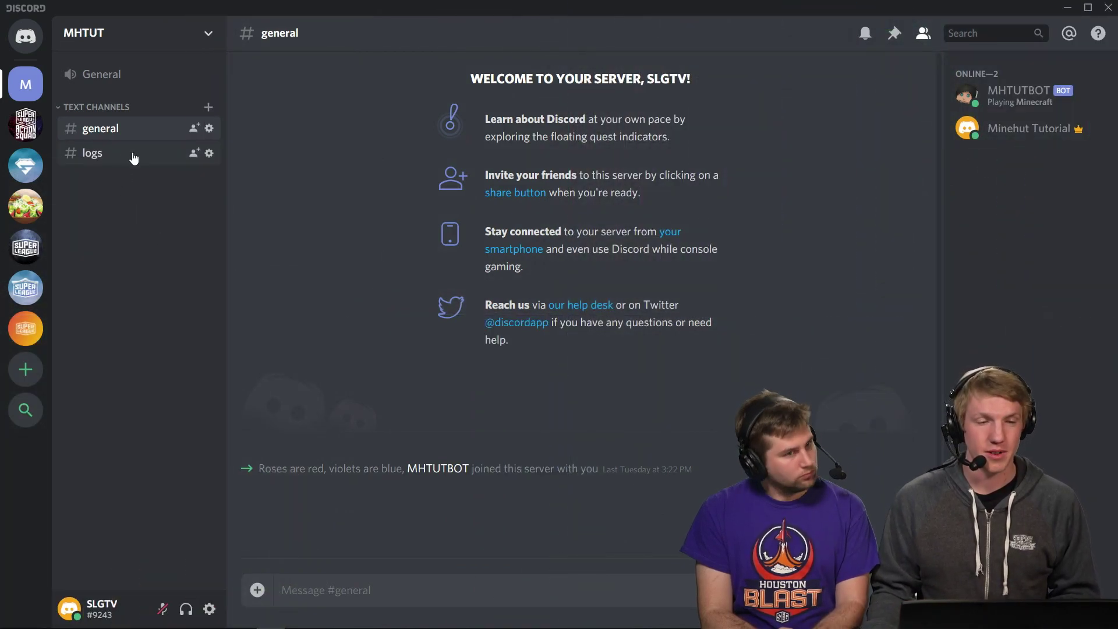
Open the #logs channel to view DiscordSRV's relayed Minecraft console output.
left_click(134, 158)
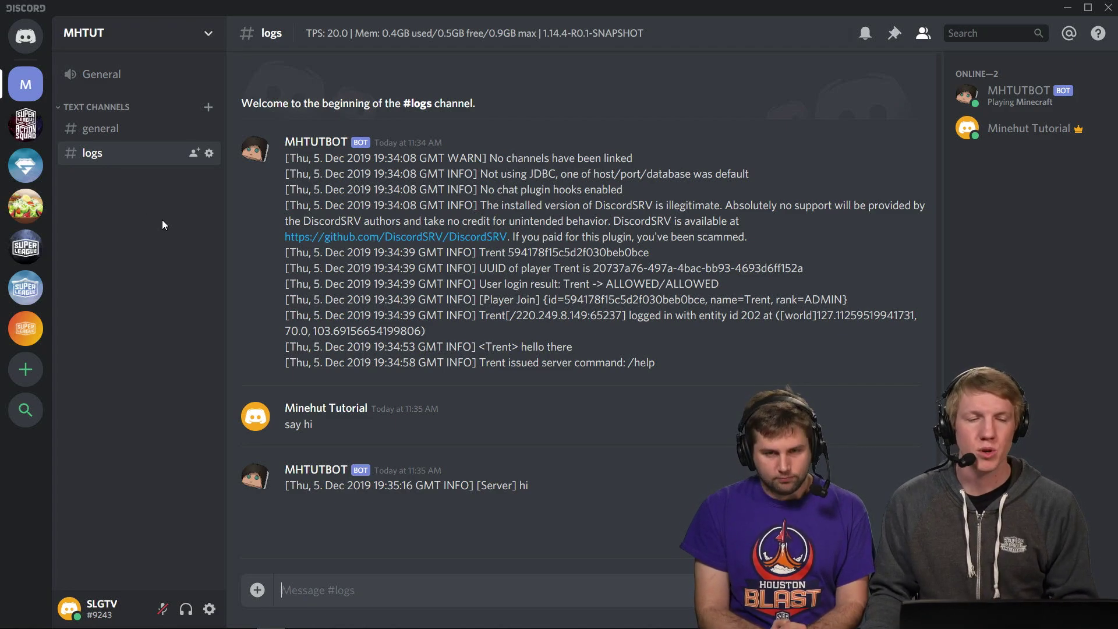
Create a new text channel named 'chat' in the MHTUT server.
left_click(209, 108)
type("chat")
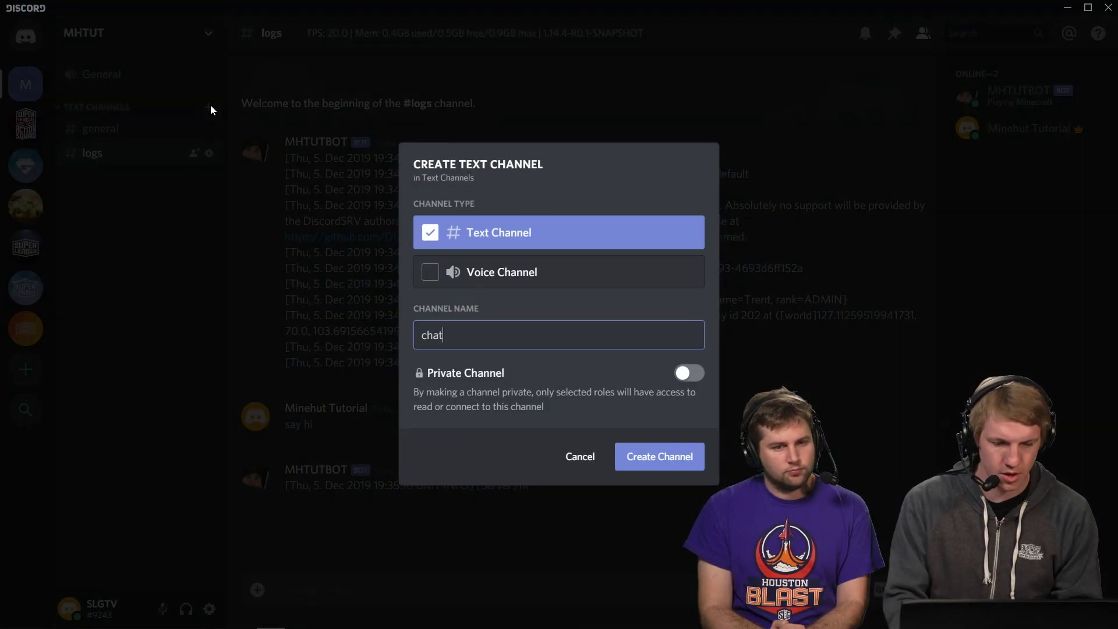
left_click(669, 460)
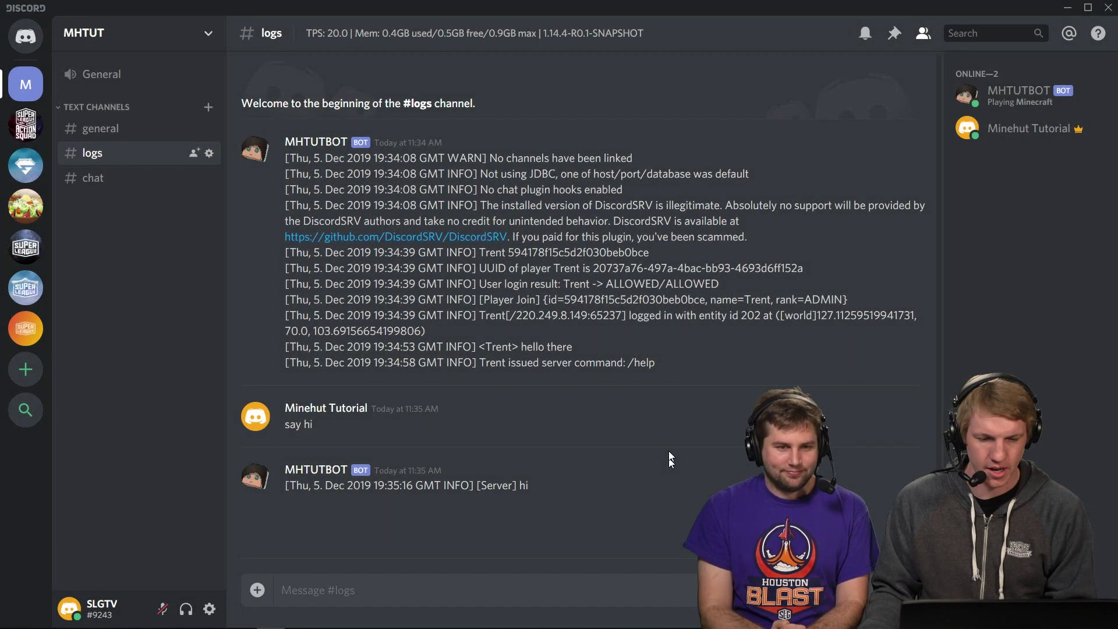
Copy the #chat channel's ID and return to the Minehut panel in the browser.
left_click(116, 178)
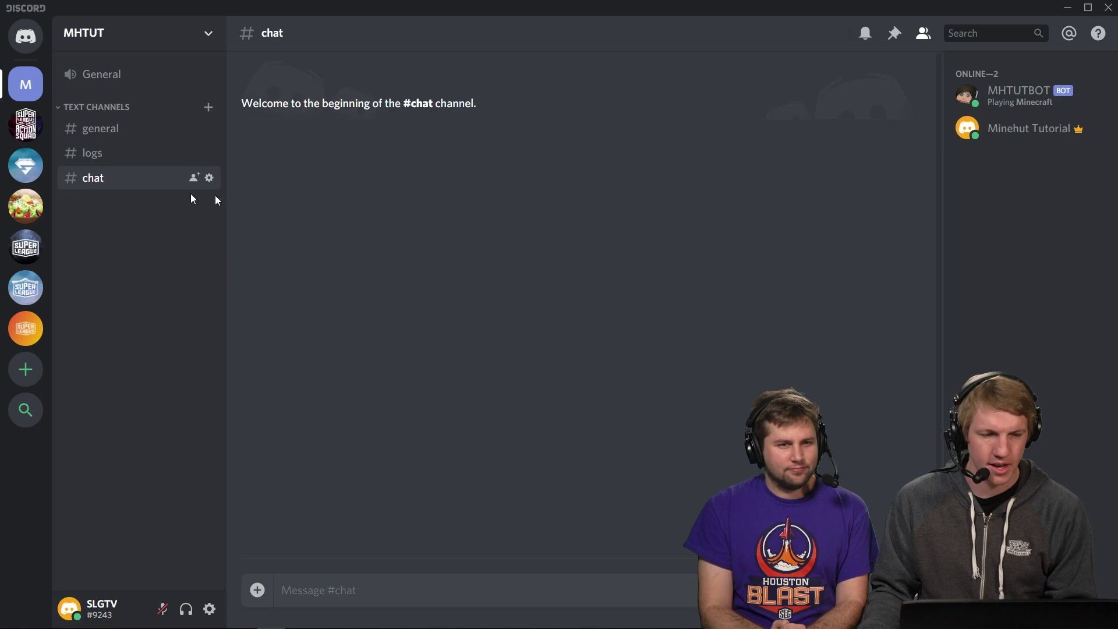
right_click(143, 181)
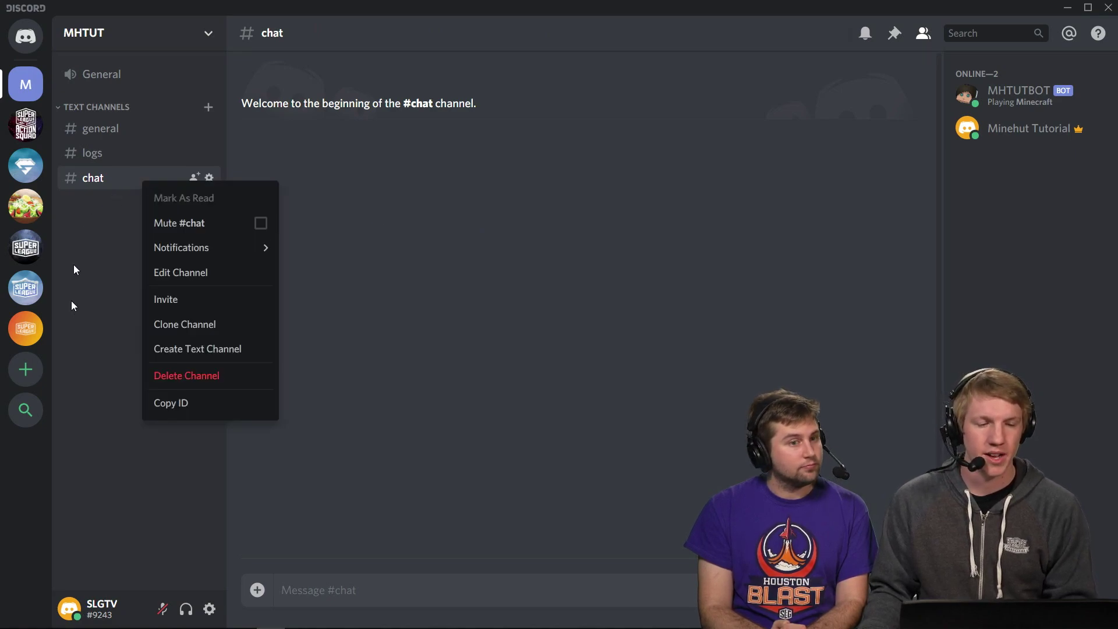
left_click(221, 407)
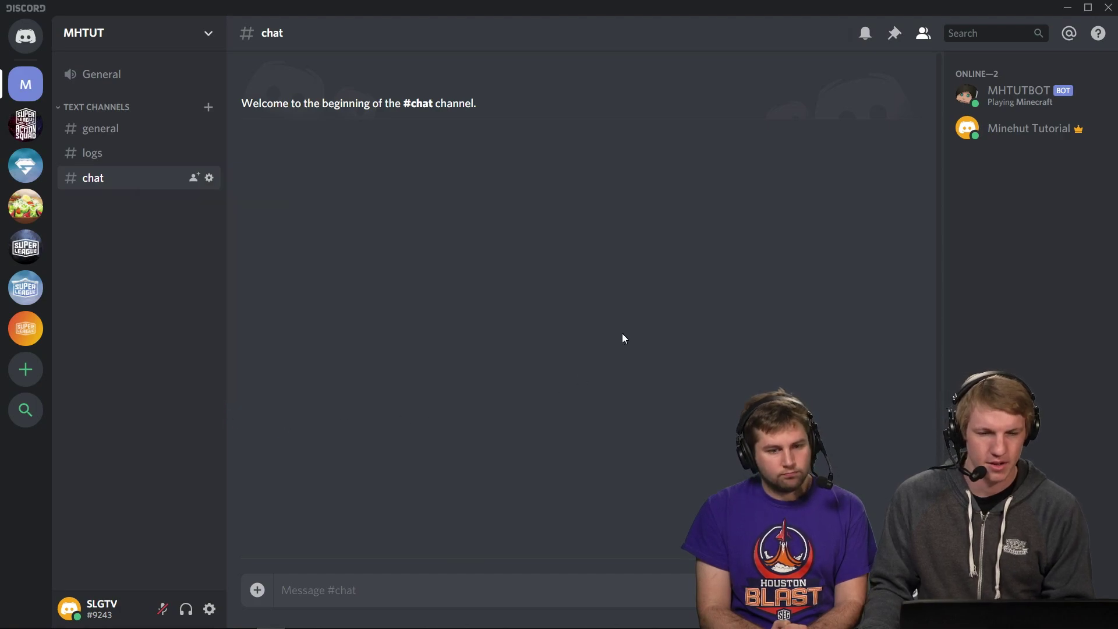
key("alt+Tab")
key("alt+Tab")
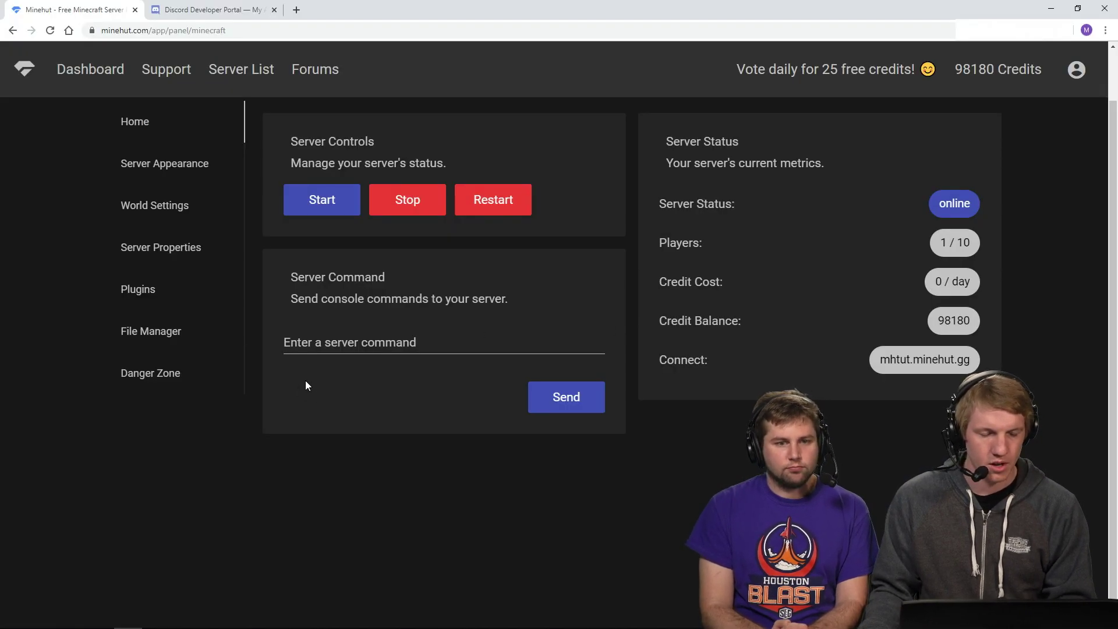
Open plugins > DiscordSRV > config.yml in Minehut's file manager and highlight the BotToken line.
left_click(176, 328)
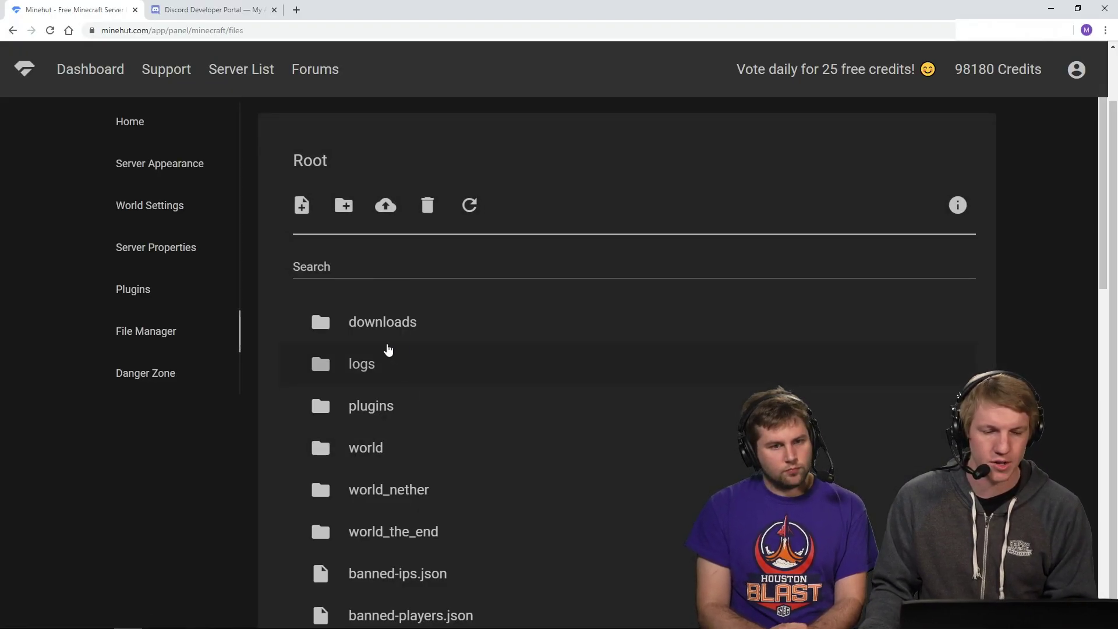
left_click(399, 411)
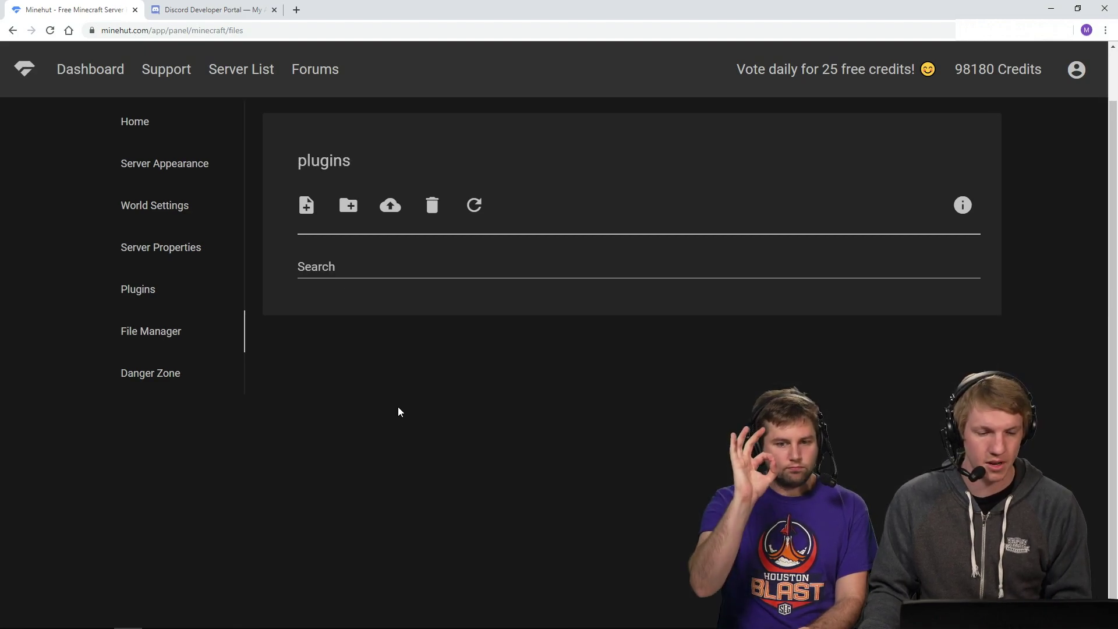
left_click(423, 531)
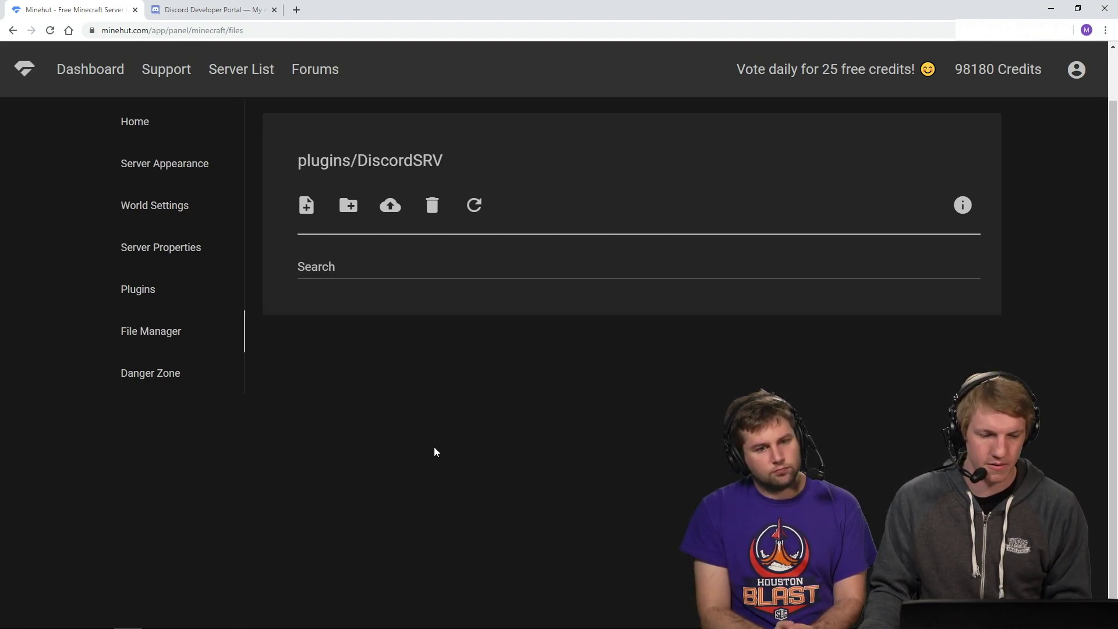
left_click(424, 363)
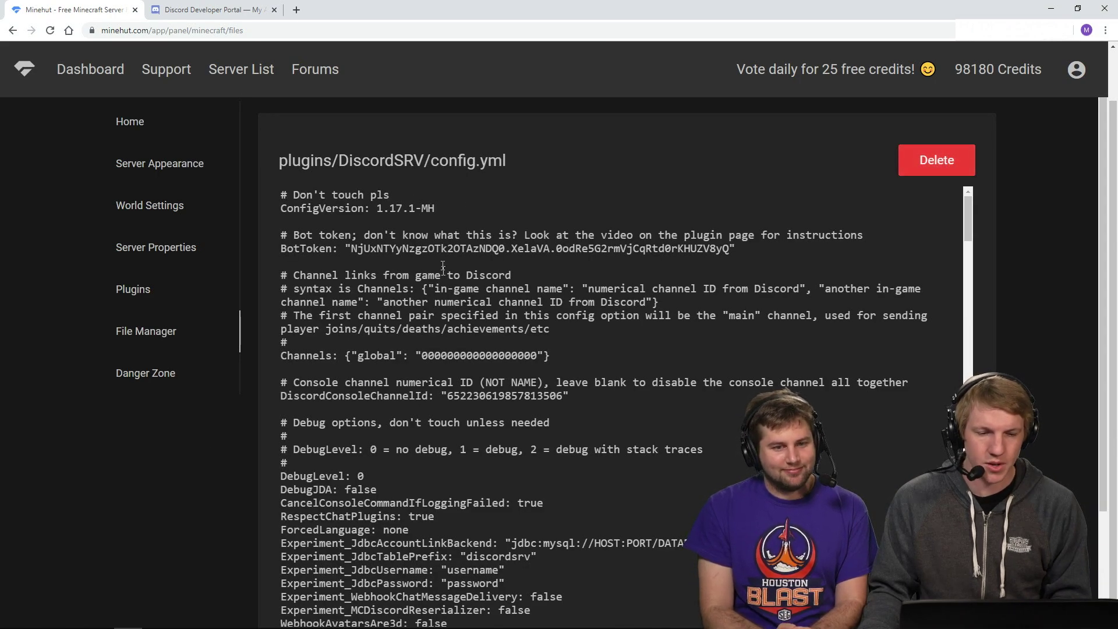
triple_click(507, 248)
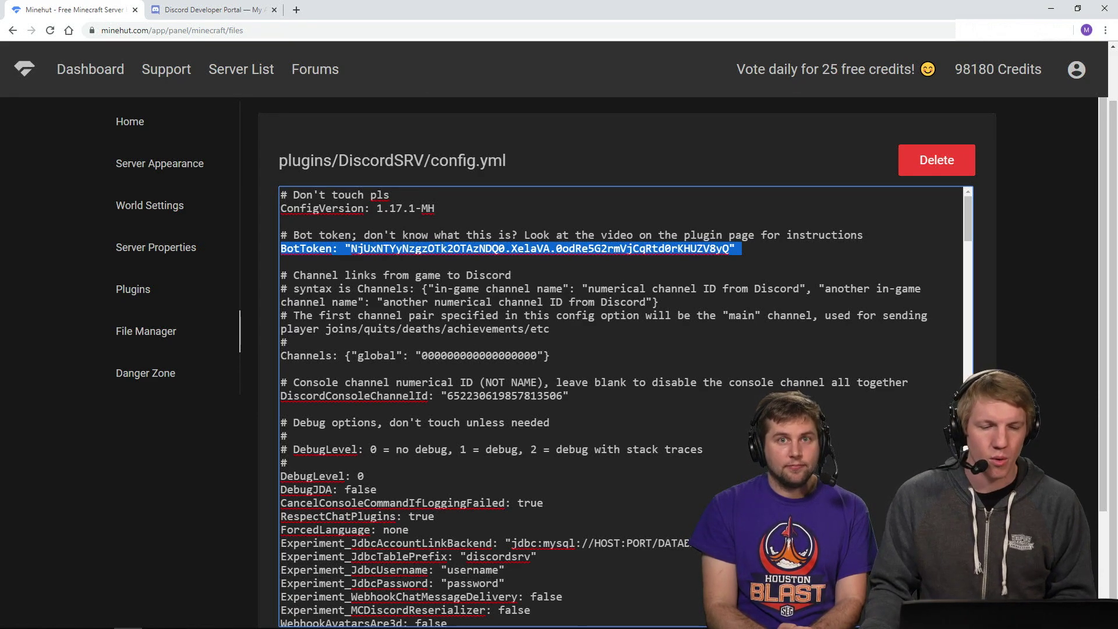
Highlight the Channels and DiscordConsoleChannelId lines in config.yml.
triple_click(336, 356)
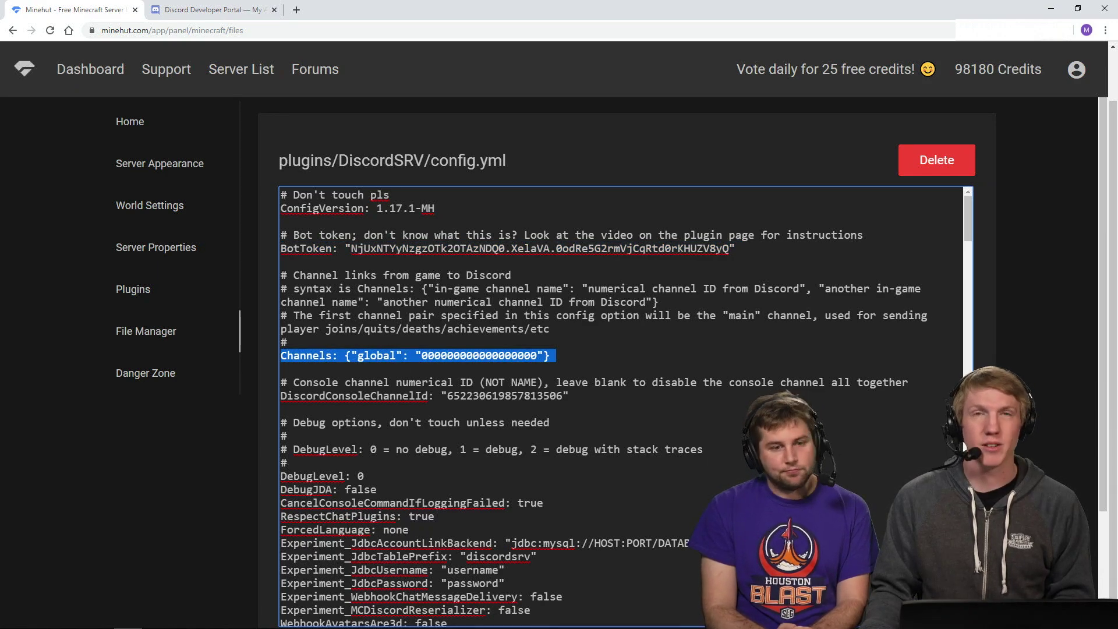
triple_click(376, 356)
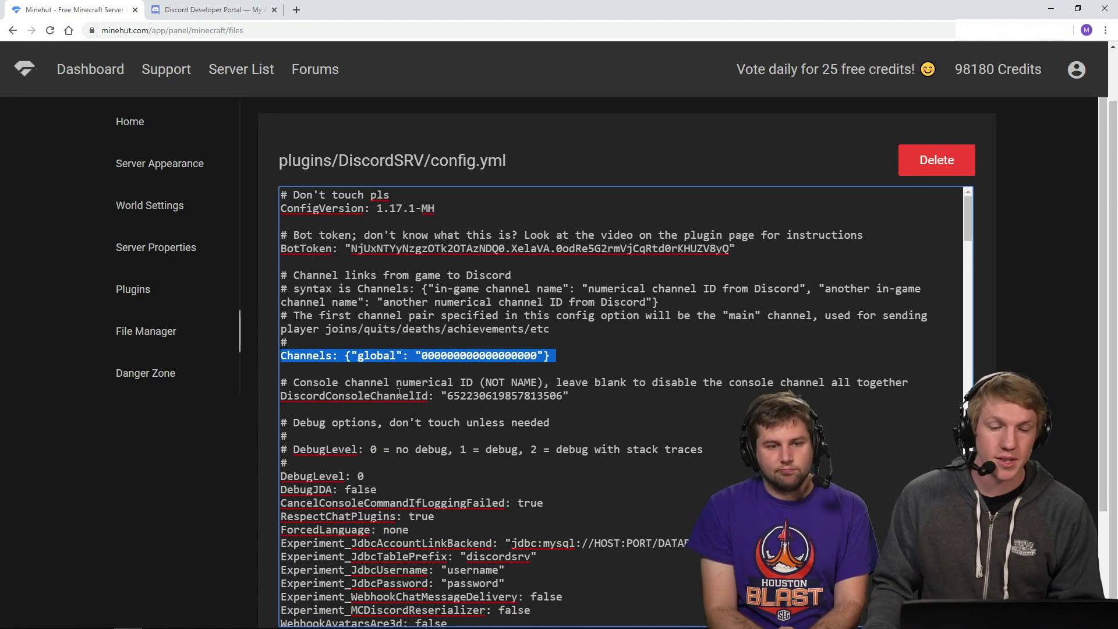
double_click(368, 396)
triple_click(466, 397)
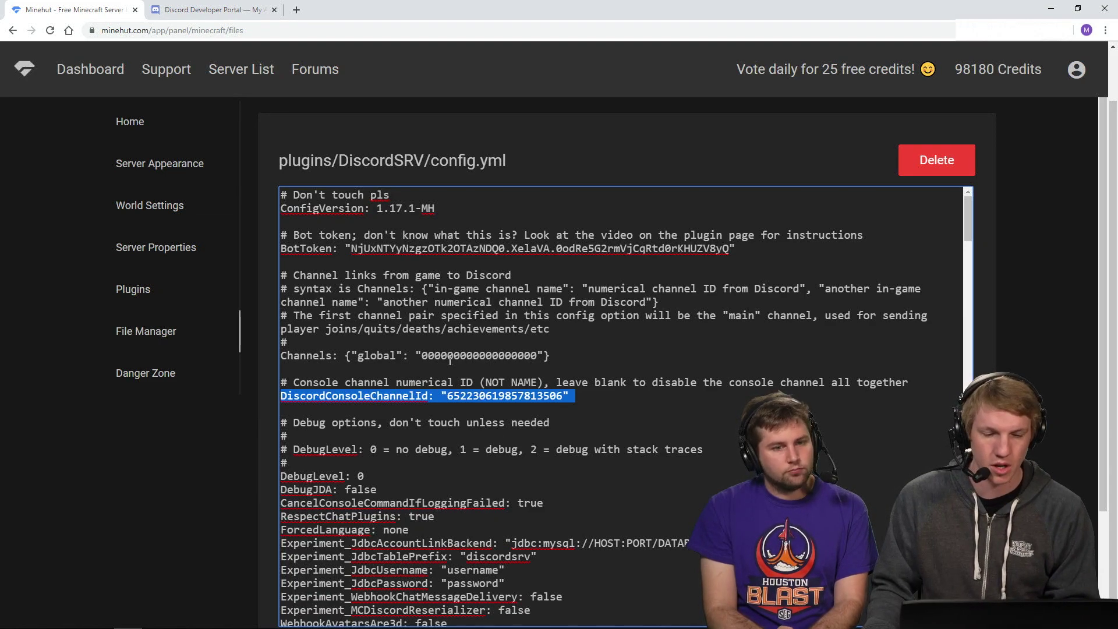
Replace the zero placeholder in Channels with the #chat channel's ID and save config.yml.
double_click(478, 356)
key("ctrl+v")
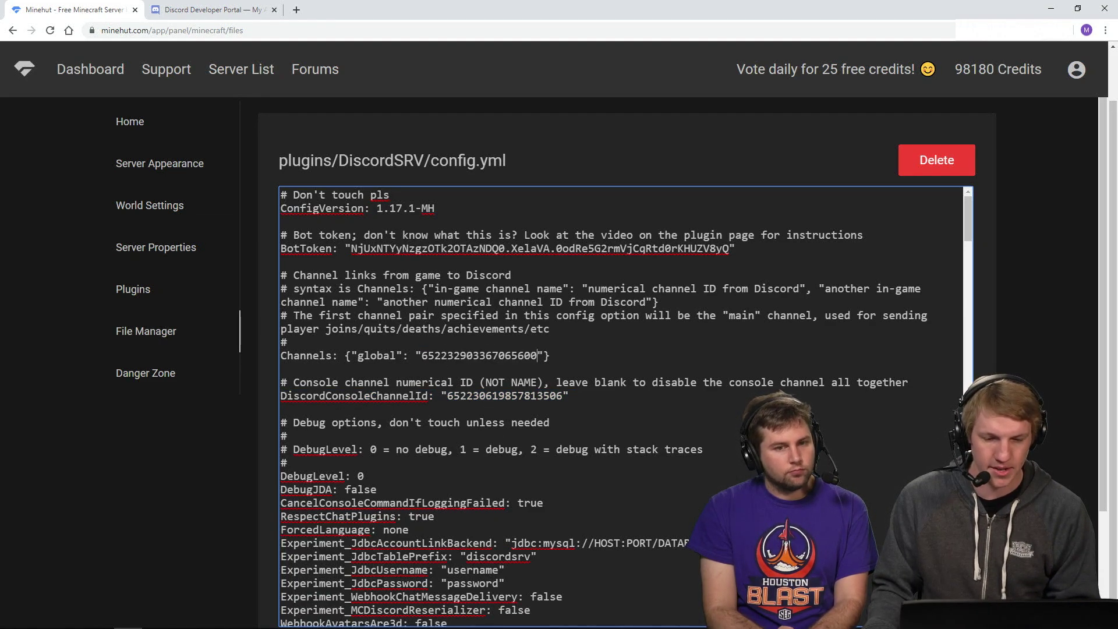
scroll(1051, 382, "down", 3)
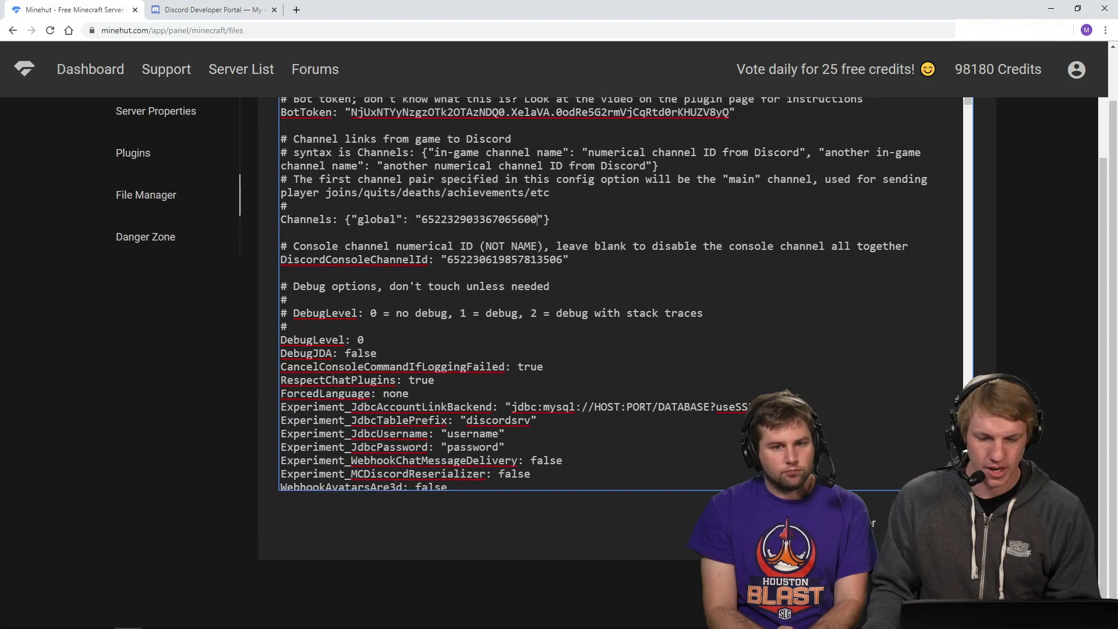
key("ctrl+s")
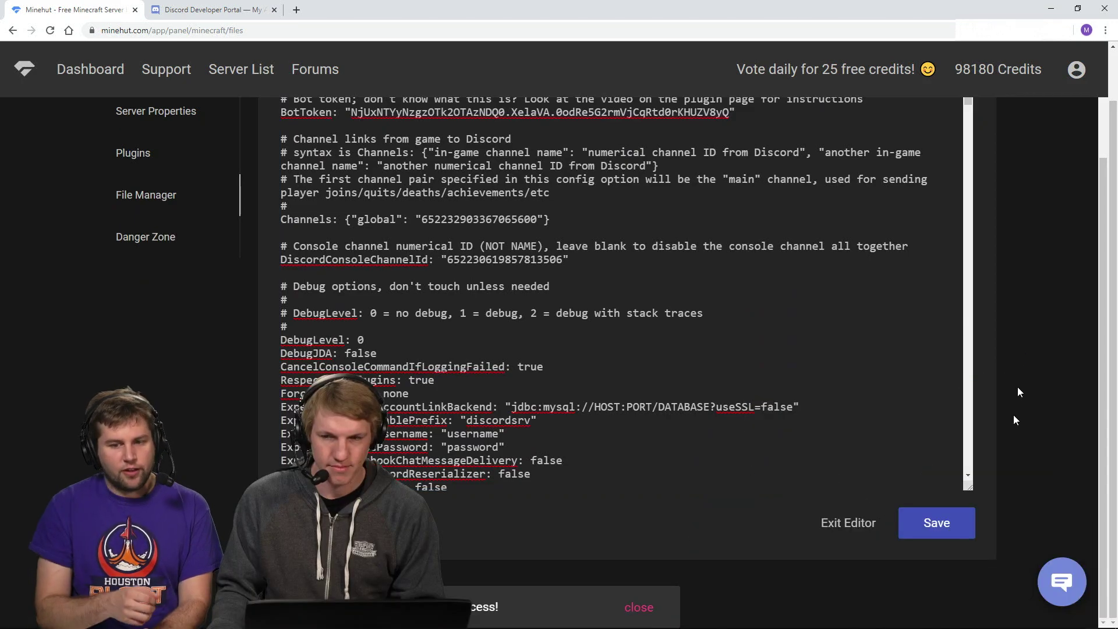
key("alt+Tab")
key("alt+Tab")
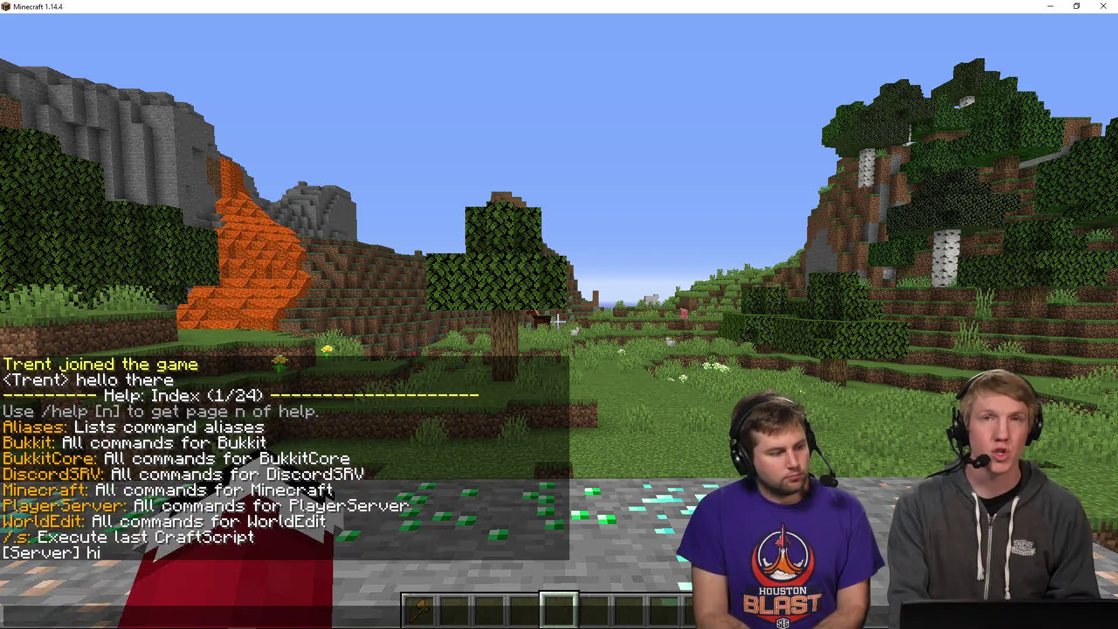
Run the DiscordSRV reload command from Minecraft chat.
type("/discordsrv:discord")
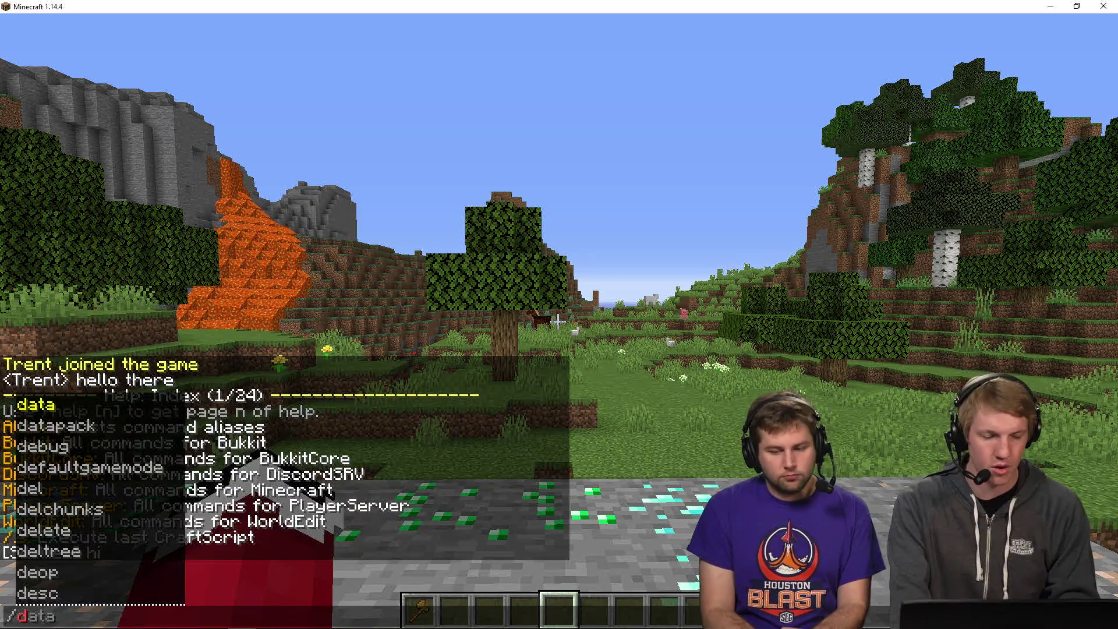
key("BackSpace")
key("BackSpace")
key("BackSpace")
key("BackSpace")
key("BackSpace")
key("BackSpace")
key("BackSpace")
key("BackSpace")
key("BackSpace")
key("BackSpace")
key("BackSpace")
type("reload")
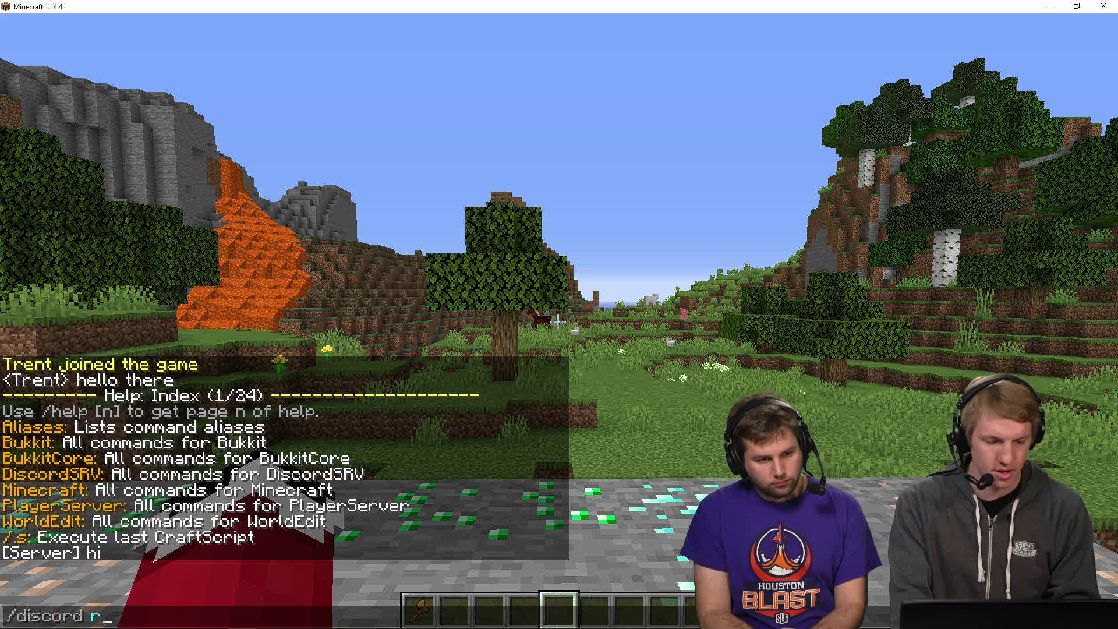
key("Return")
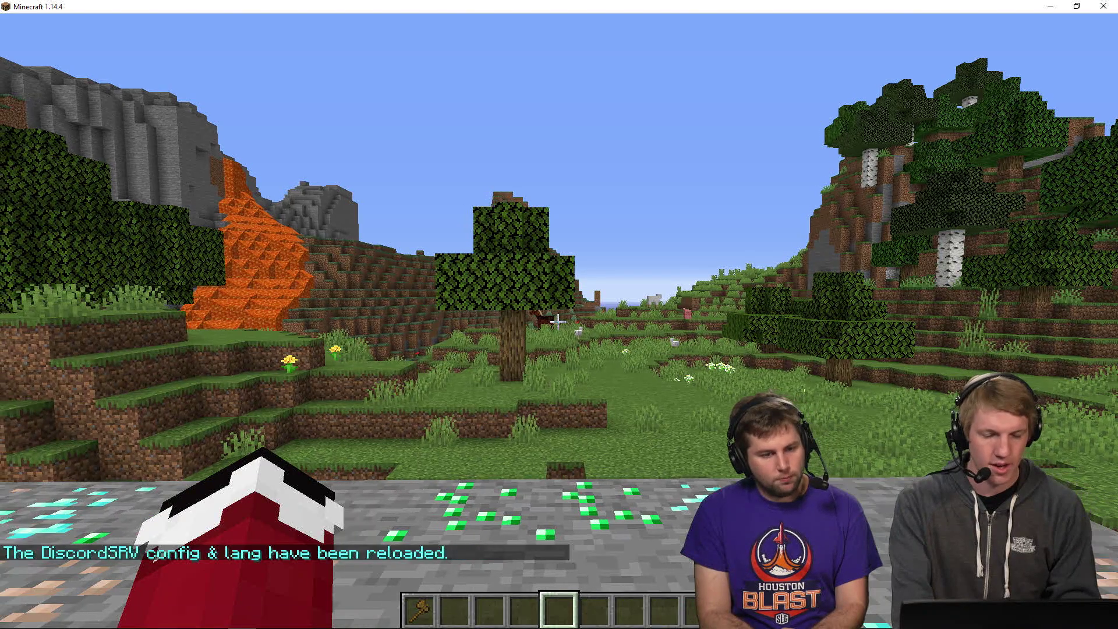
key("a")
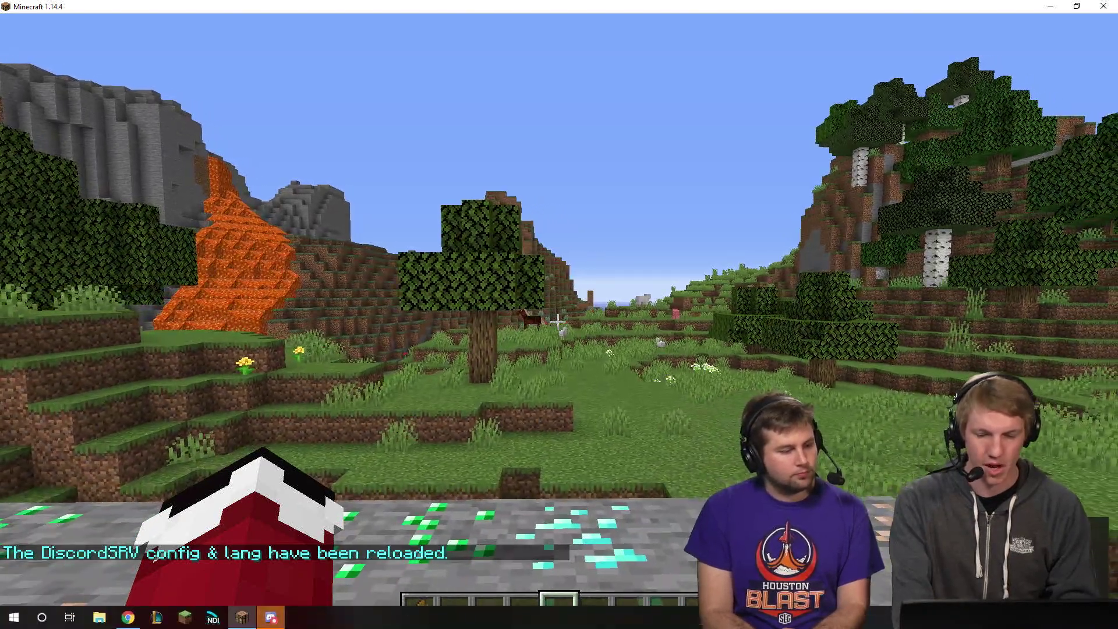
Check Discord's #logs channel for the reload output, then return to Minecraft.
key("alt+Tab")
key("alt+Tab")
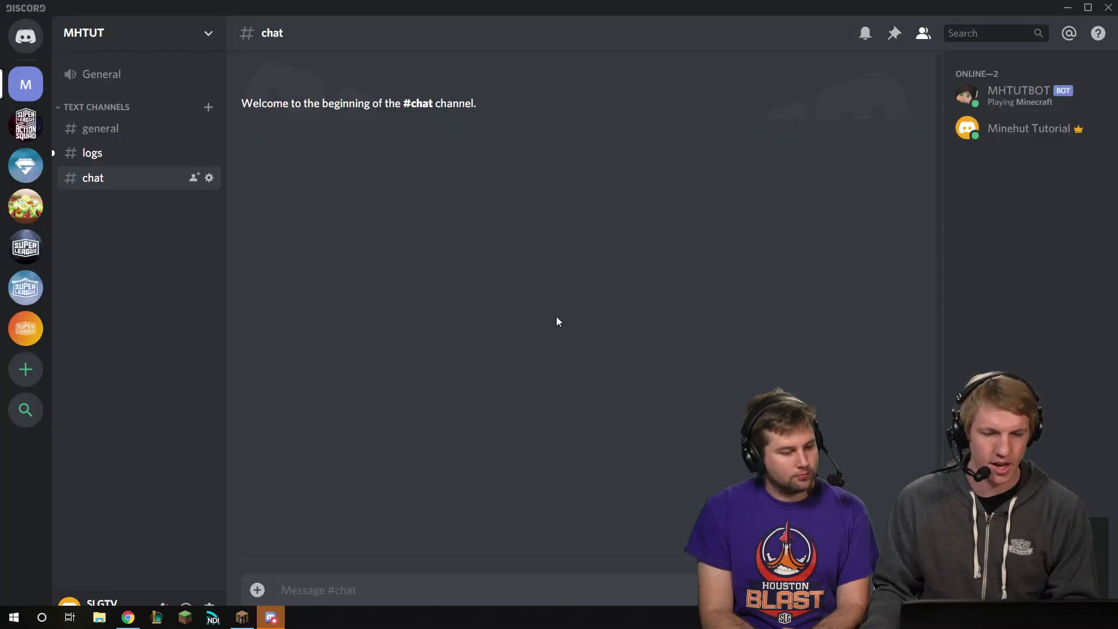
left_click(92, 152)
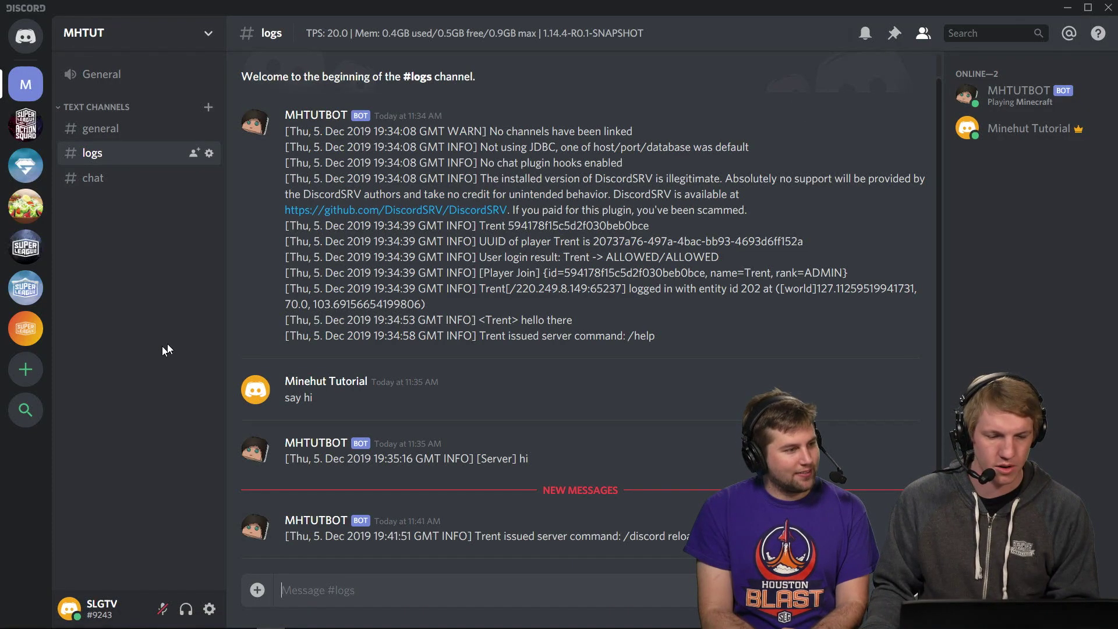
left_click(136, 184)
key("alt+Tab")
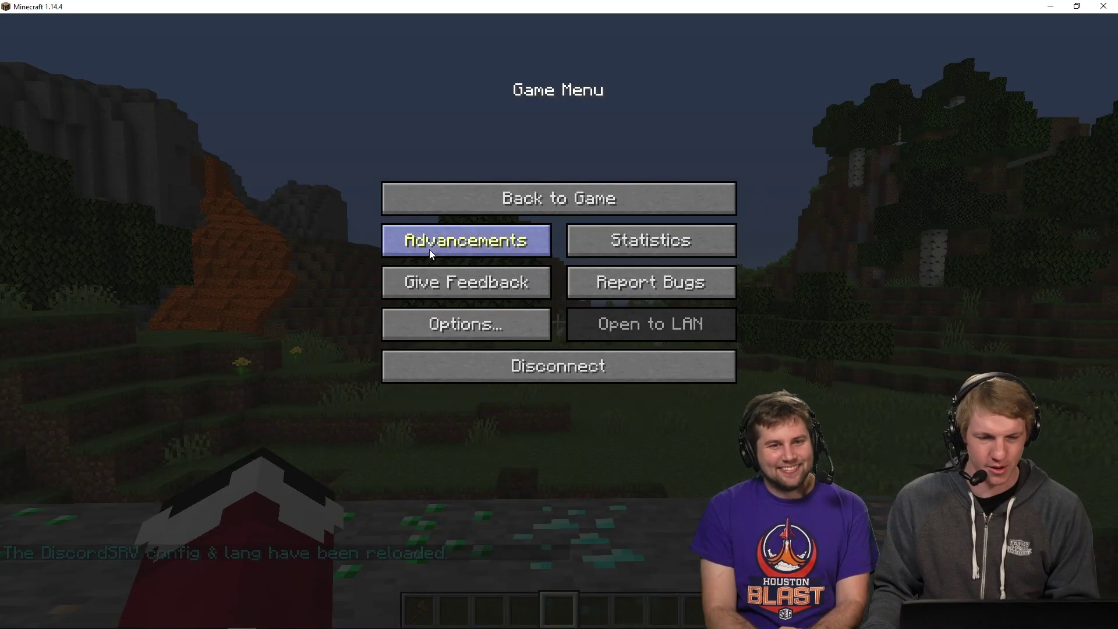
Send 'hi' in Minecraft chat and view it relayed in Discord.
key("Escape")
type("thi")
key("Return")
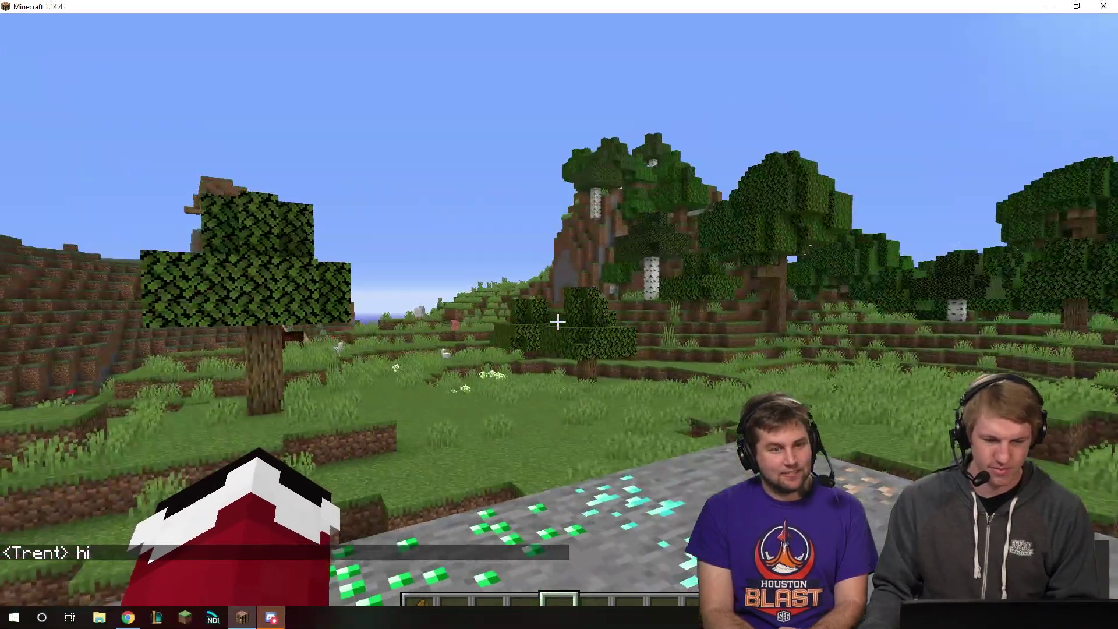
key("alt+Tab")
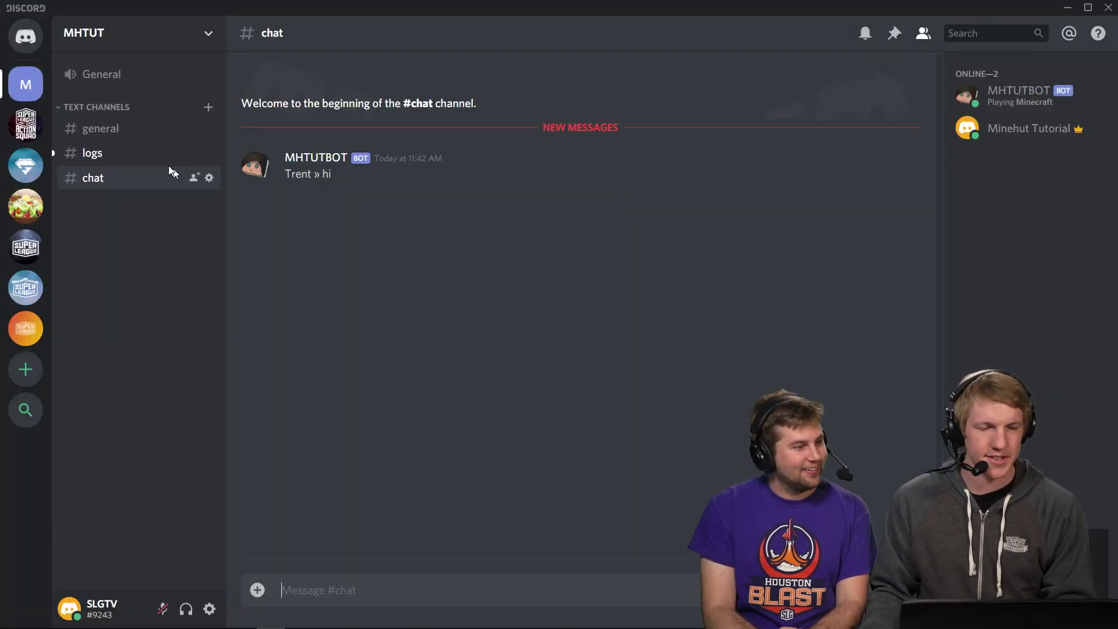
Mute the #logs channel.
left_click(137, 158)
right_click(141, 153)
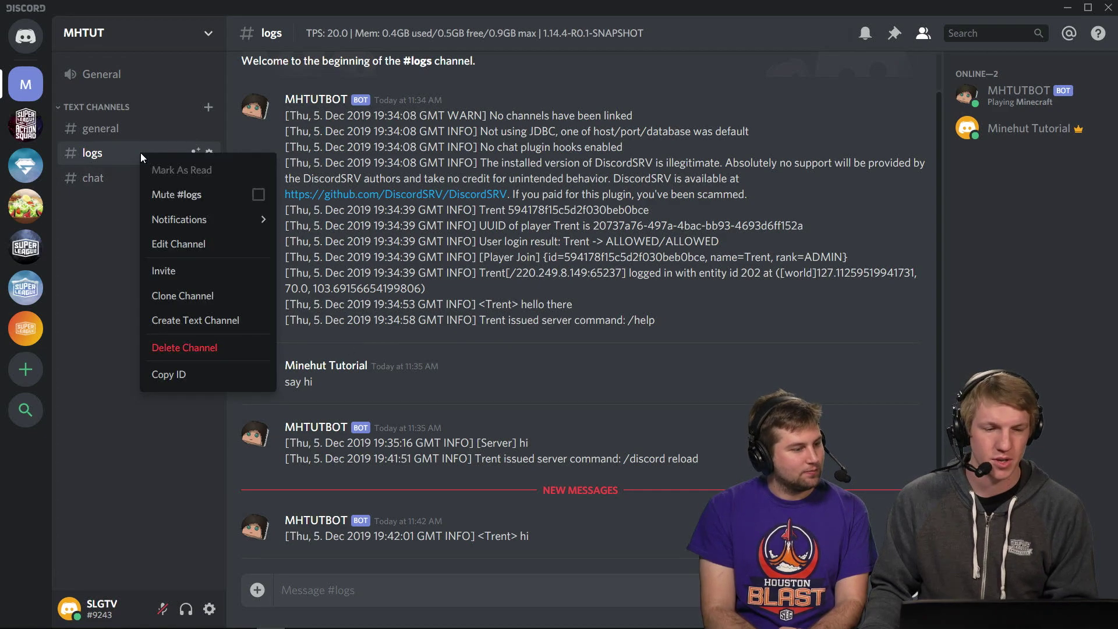
left_click(146, 195)
Post 'oh hey' in #chat and confirm it appears in Minecraft chat.
left_click(111, 178)
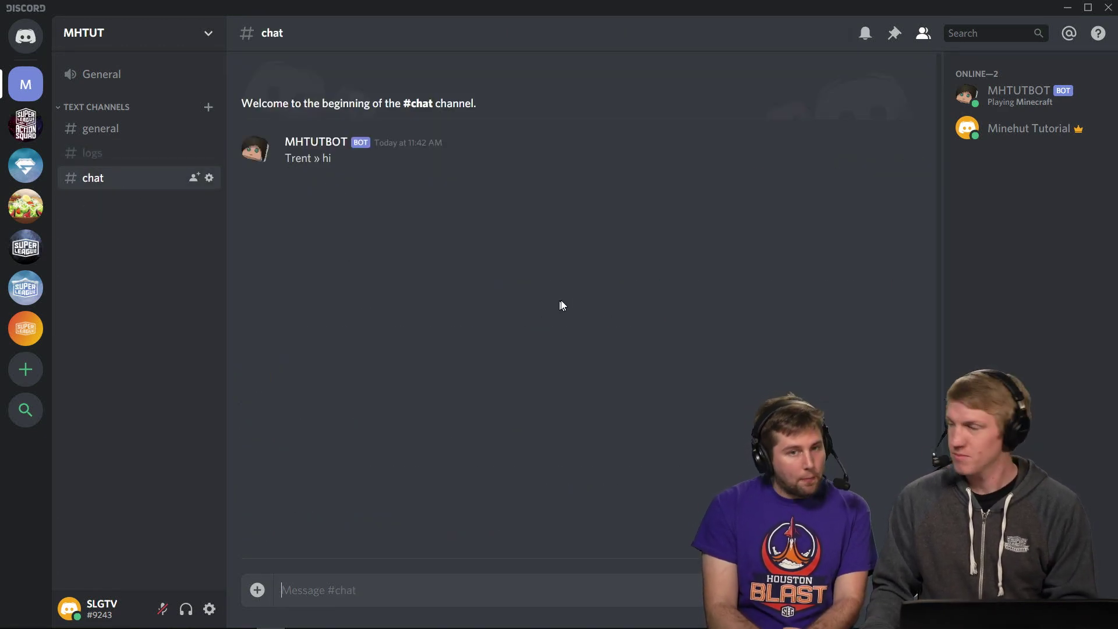
type("oh hey")
key("Return")
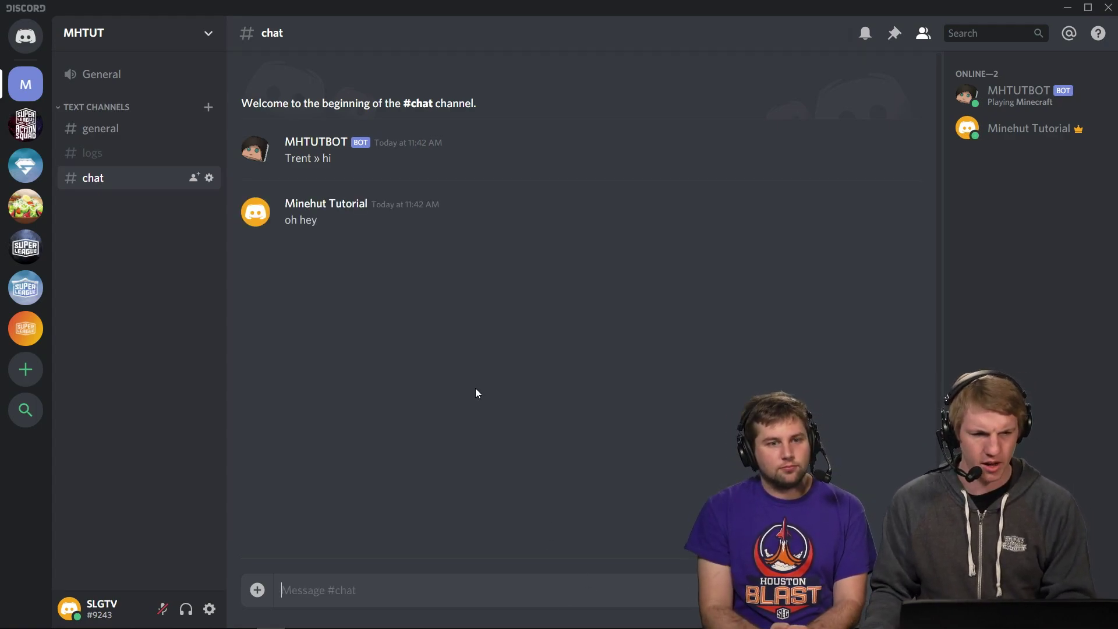
key("alt+Tab")
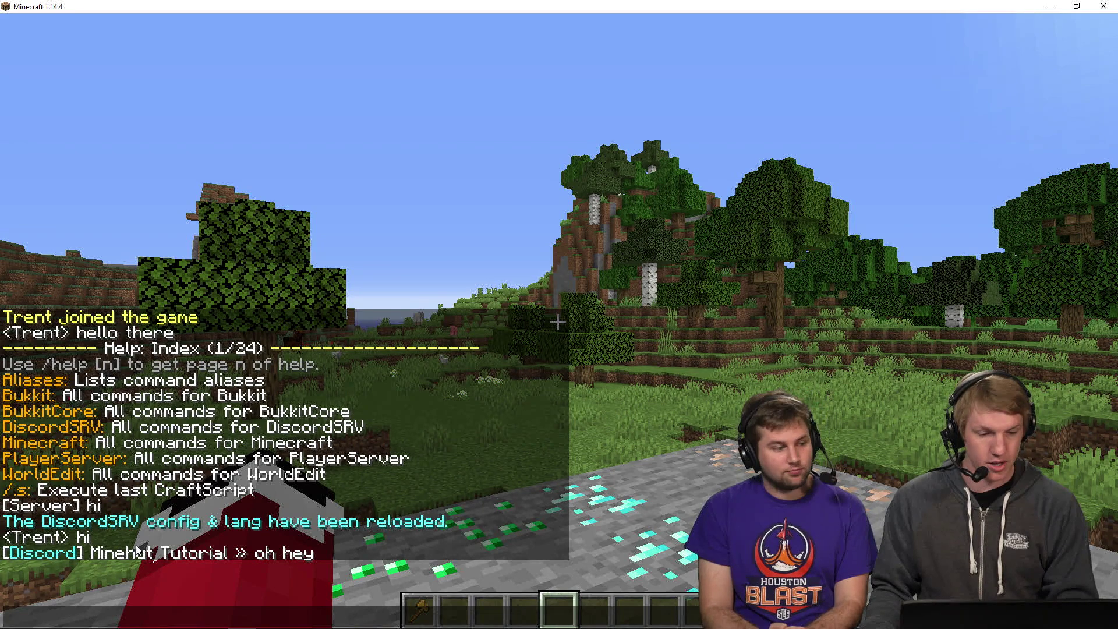
key("alt+Tab")
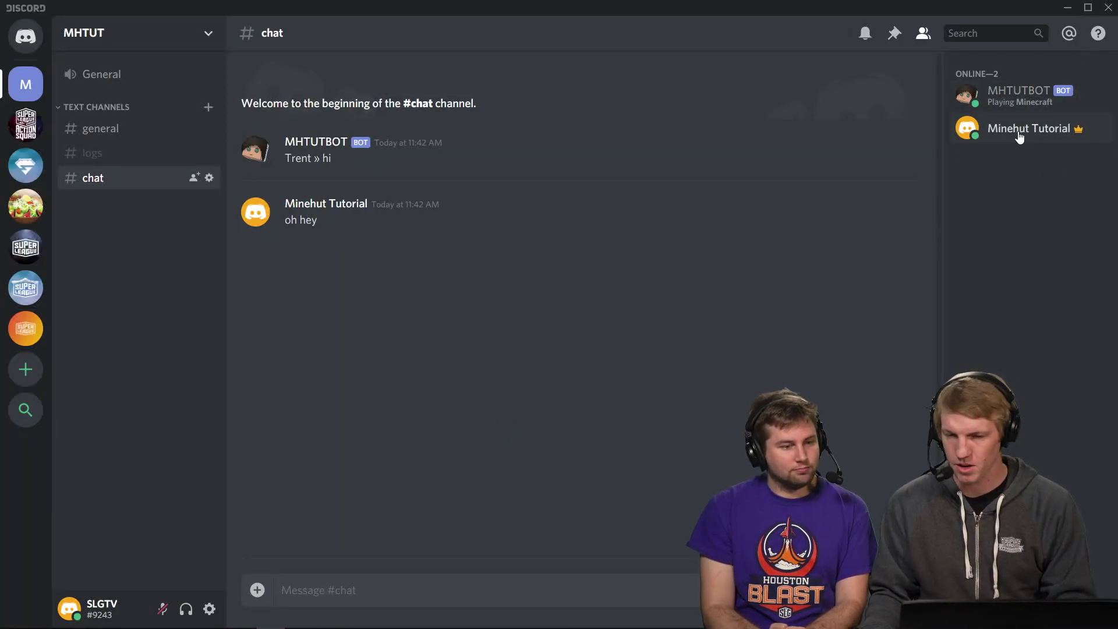
left_click(1005, 136)
Change your MHTUT server nickname to DiscordTrent.
right_click(1044, 130)
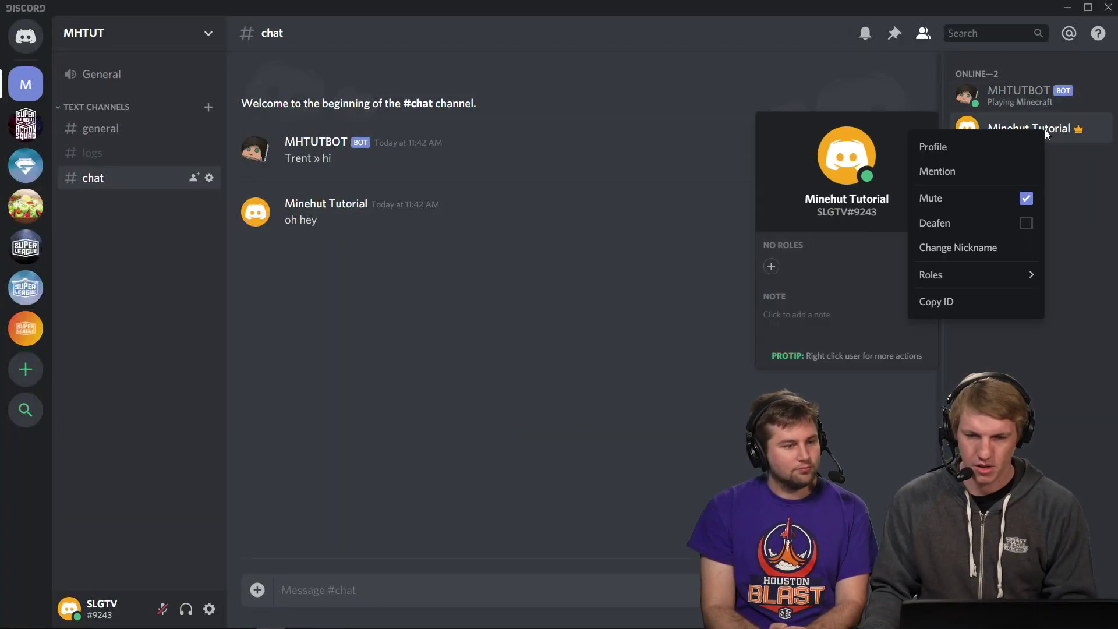
left_click(951, 248)
type("Trent")
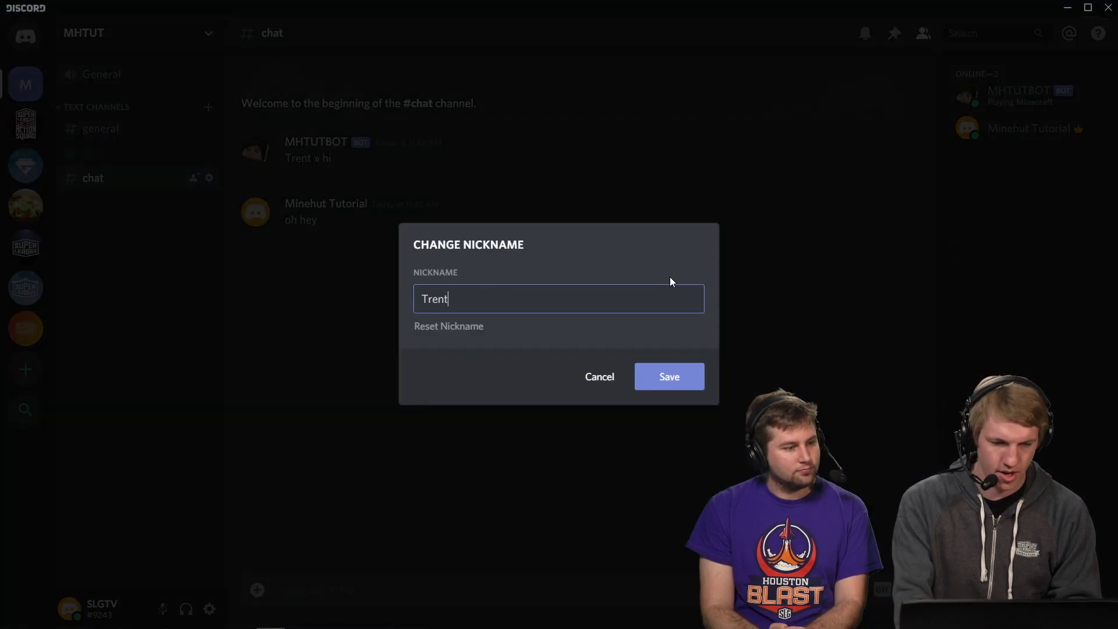
key("ctrl+a")
type("DiscordTre")
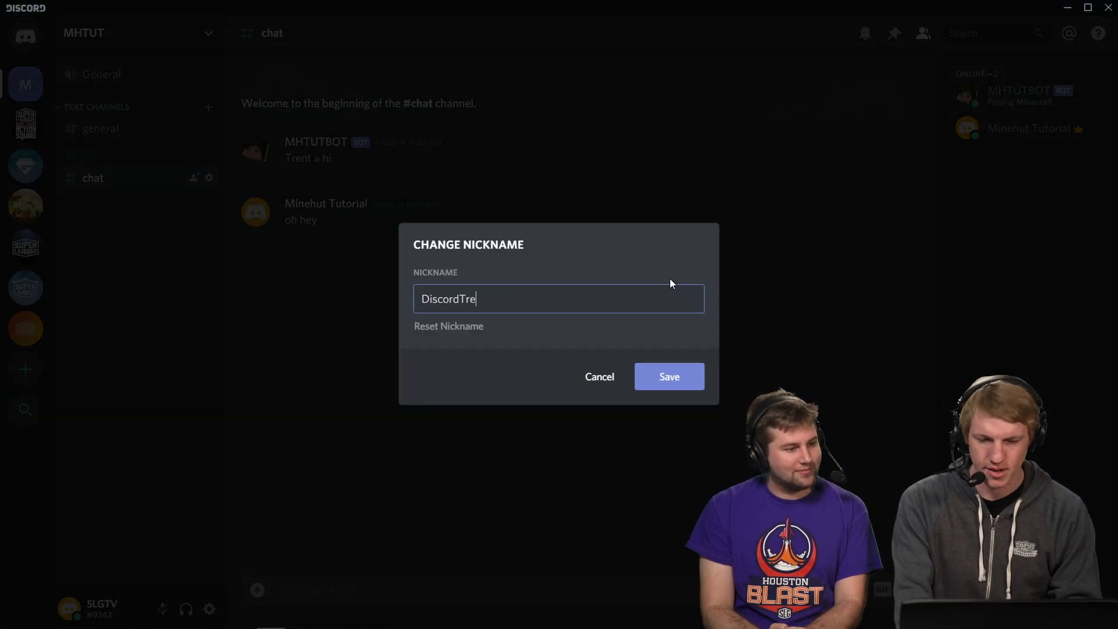
type("nt")
left_click(691, 370)
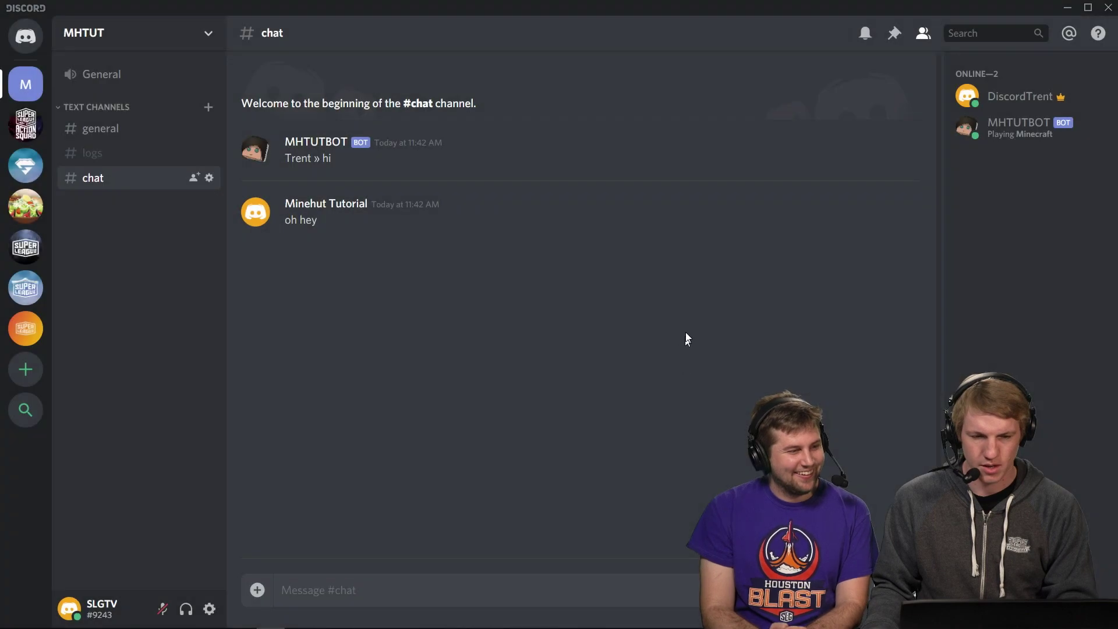
Ask 'Hello, what's my name' in #chat and answer 'DiscordTrent :)' from Minecraft chat.
type("Hello")
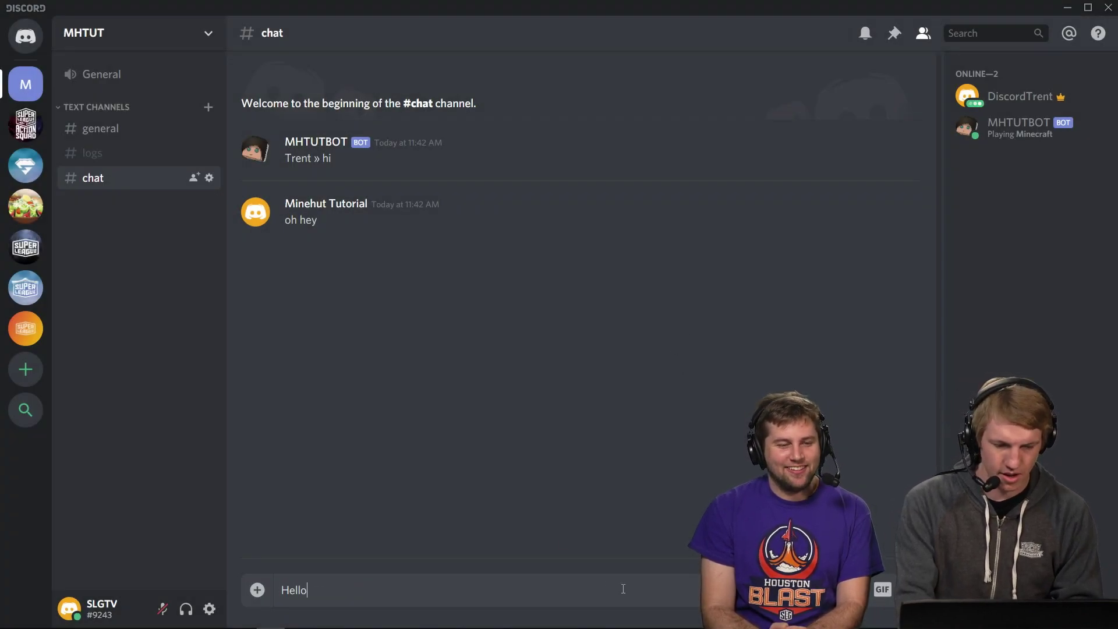
type(", what'sm y ")
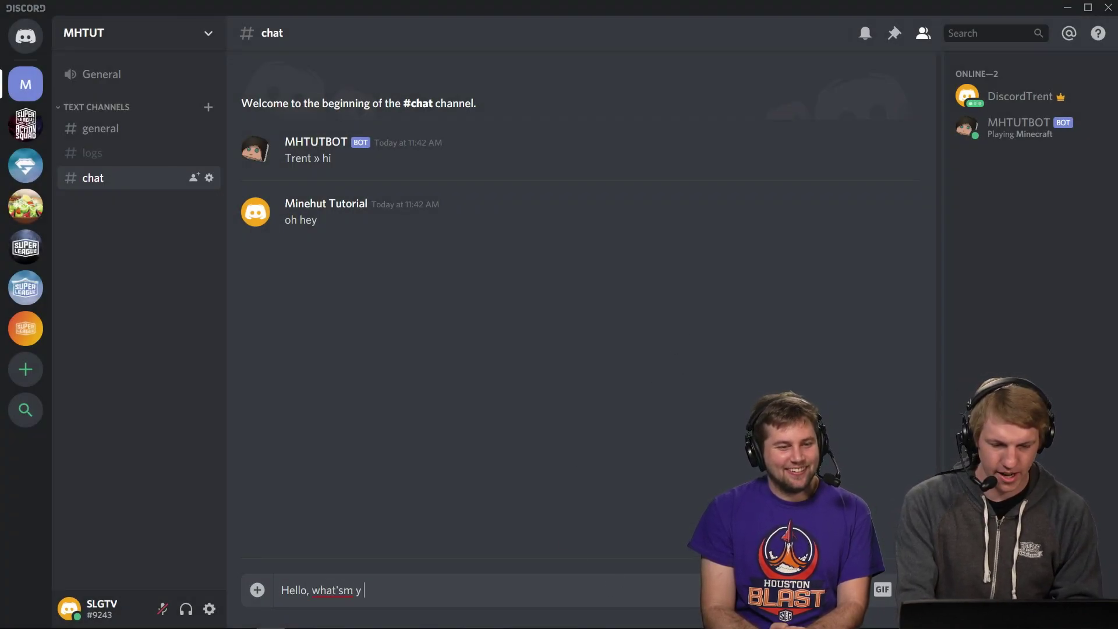
type("name")
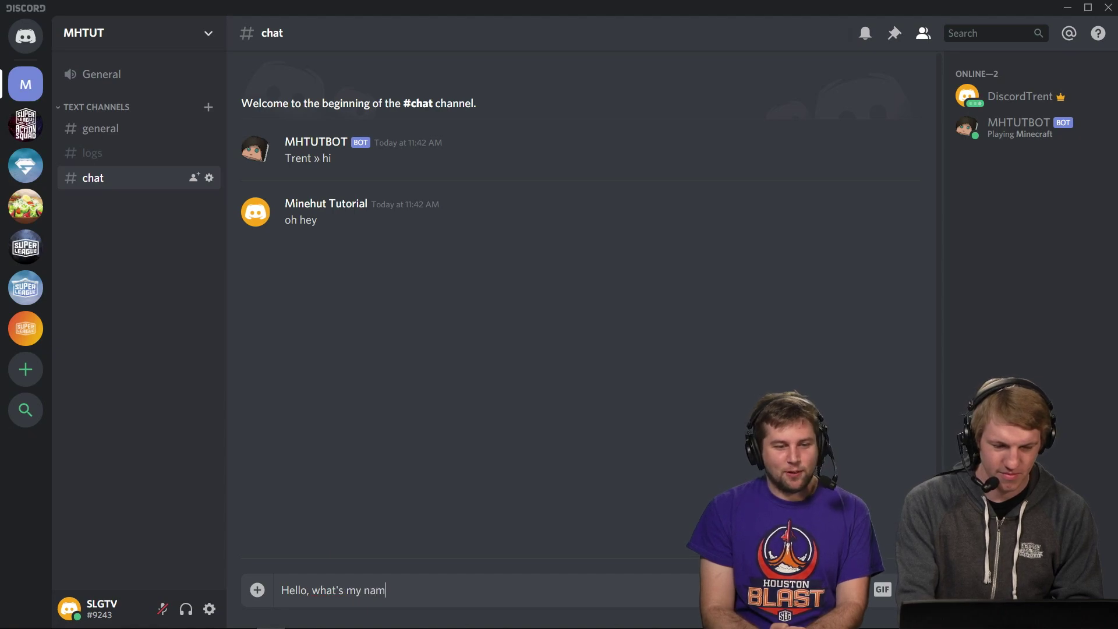
type("e")
key("Return")
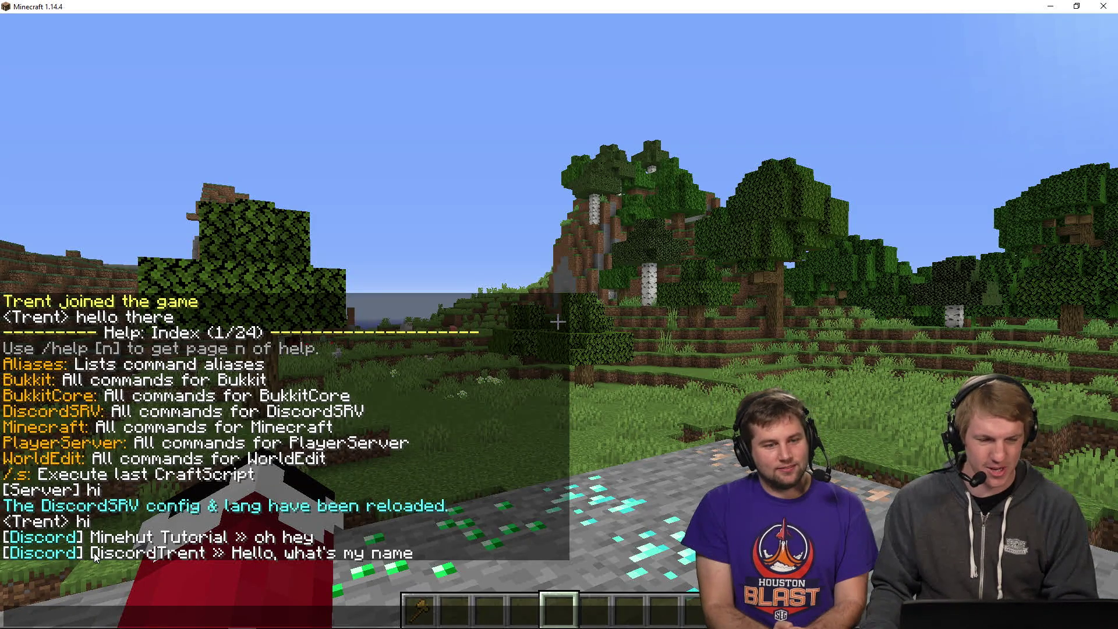
type("DiscordT")
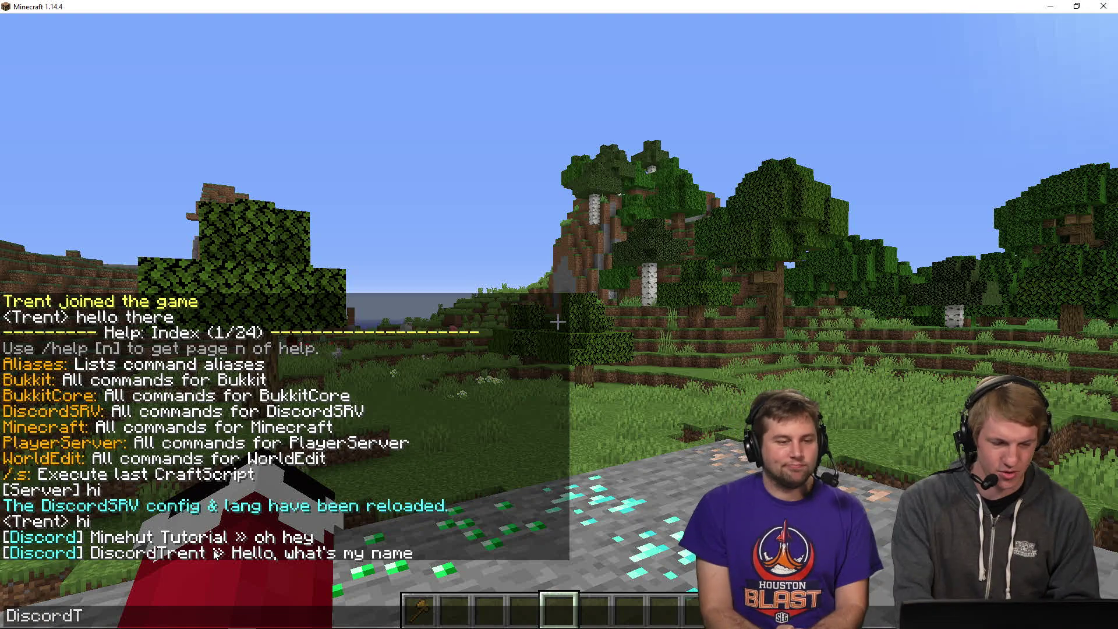
type("rent :)")
key("Return")
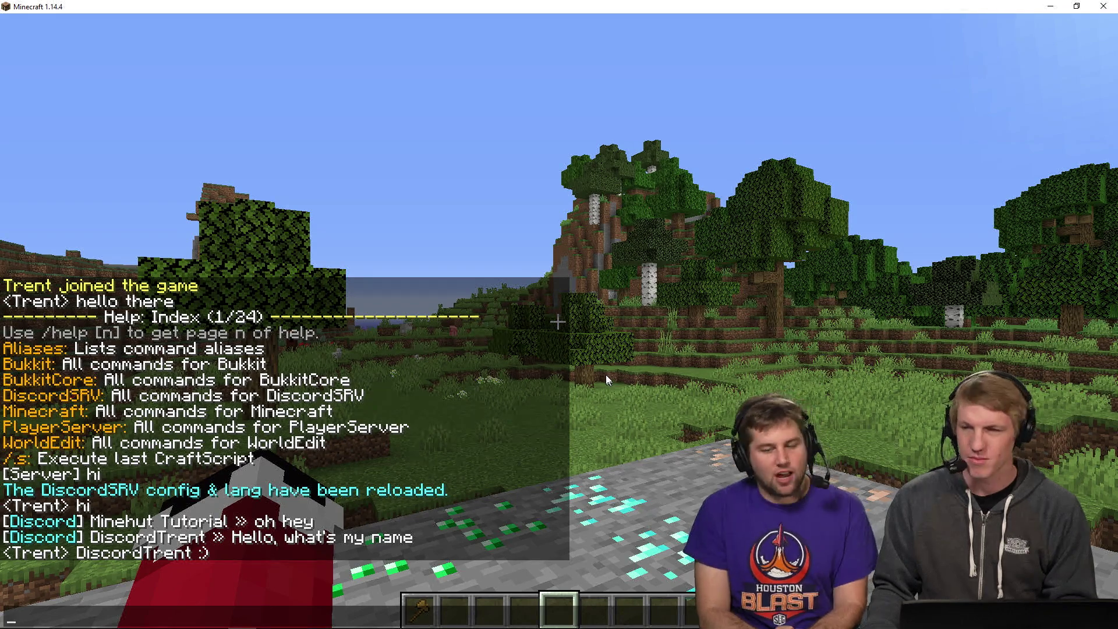
Close Minecraft chat and disconnect from the server.
key("Escape")
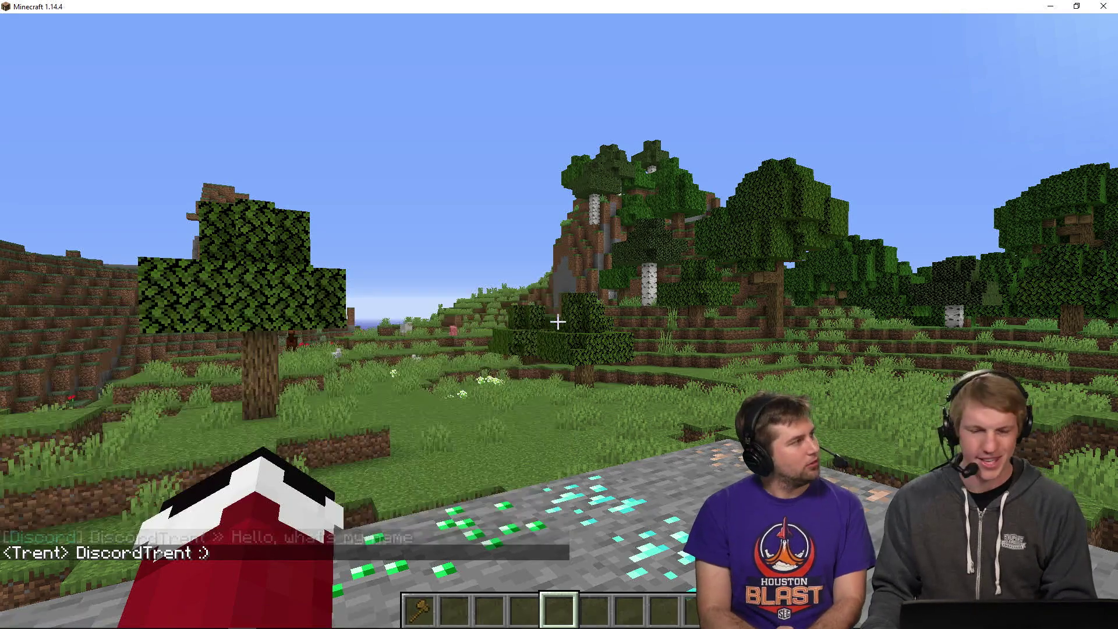
key("Escape")
left_click(571, 367)
Check Discord for Trent's leave notice, then rejoin MHTut and check for the join notice.
key("alt+Tab")
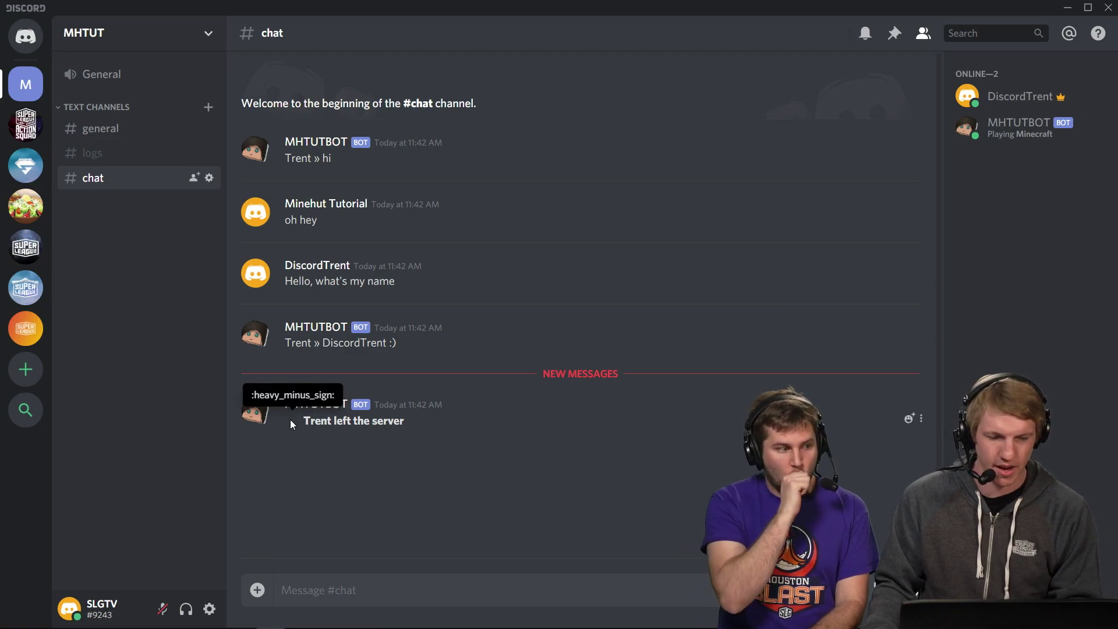
key("alt+Tab")
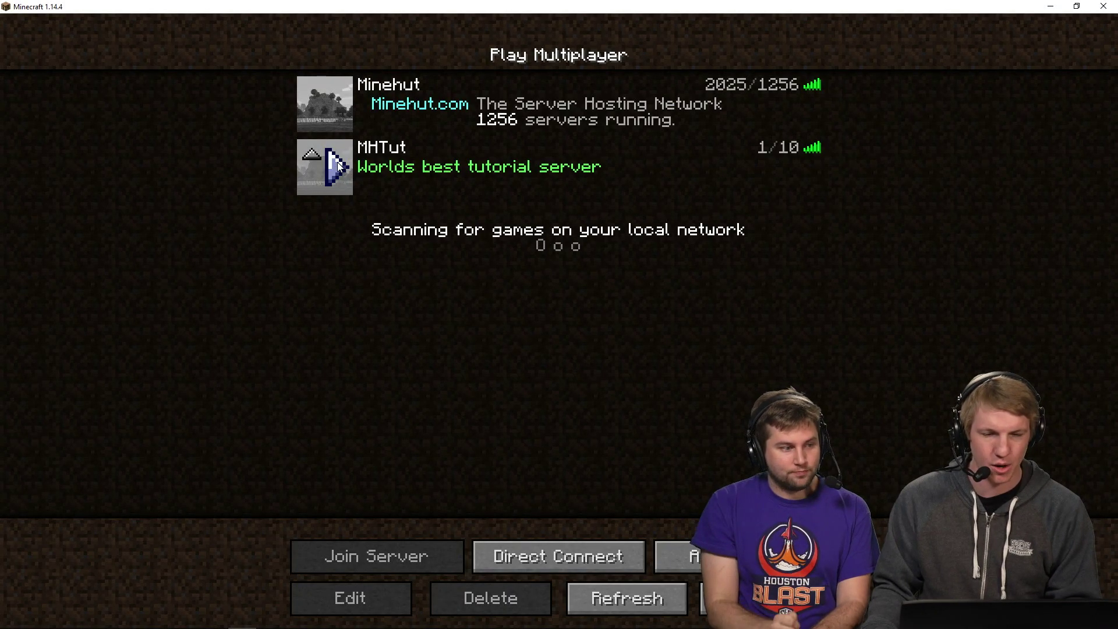
left_click(338, 165)
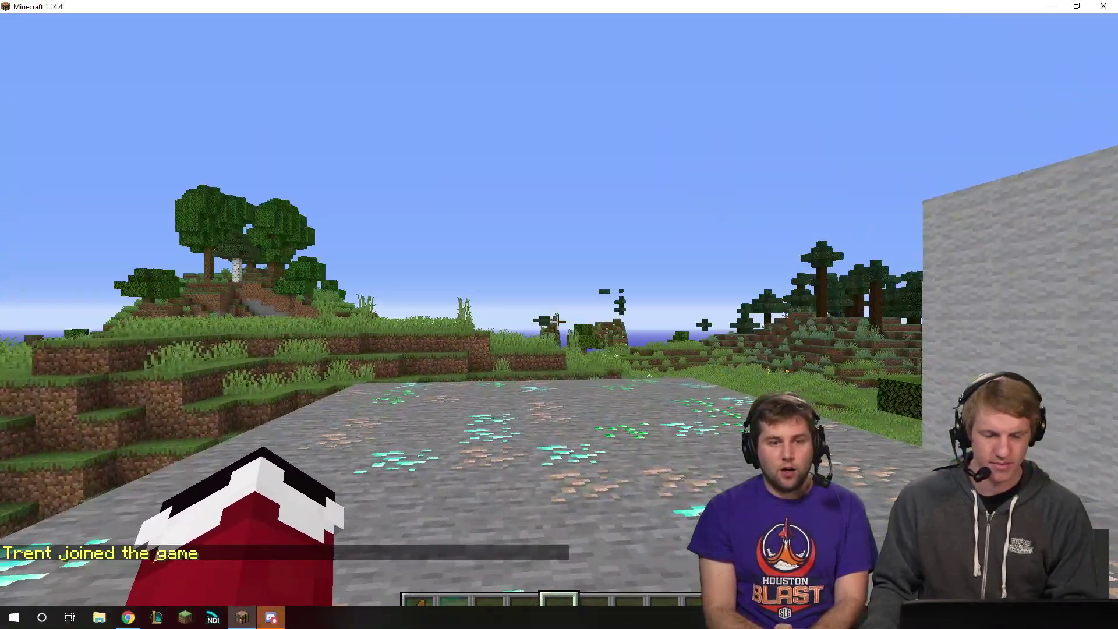
key("alt+Tab")
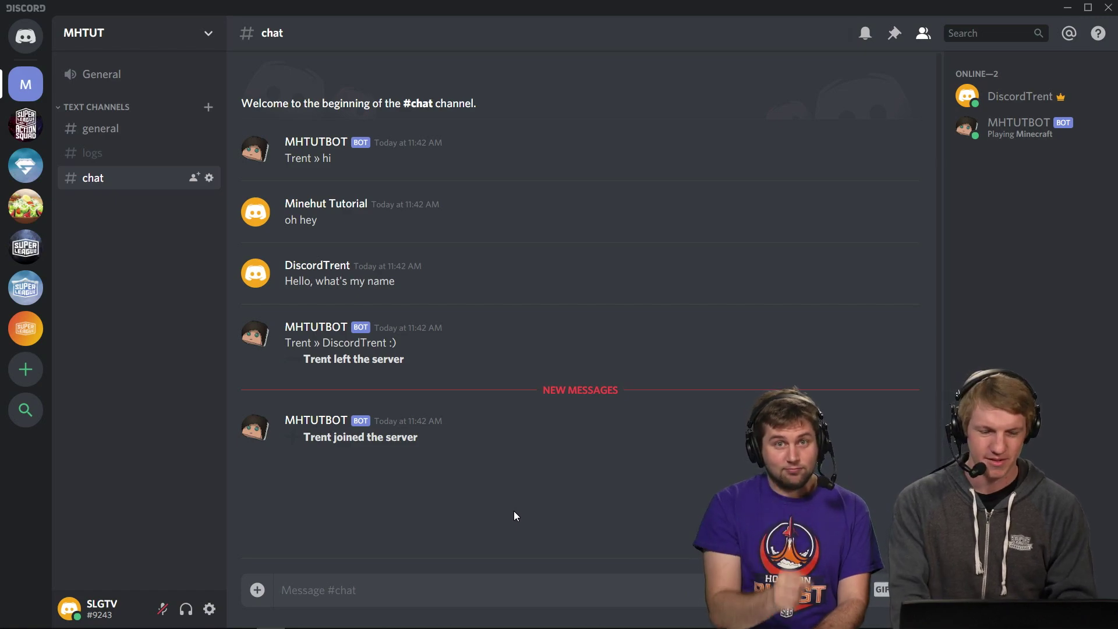
Post 'hello' and 'i got coal' in #chat and view them relayed in Minecraft.
type("hello")
key("Return")
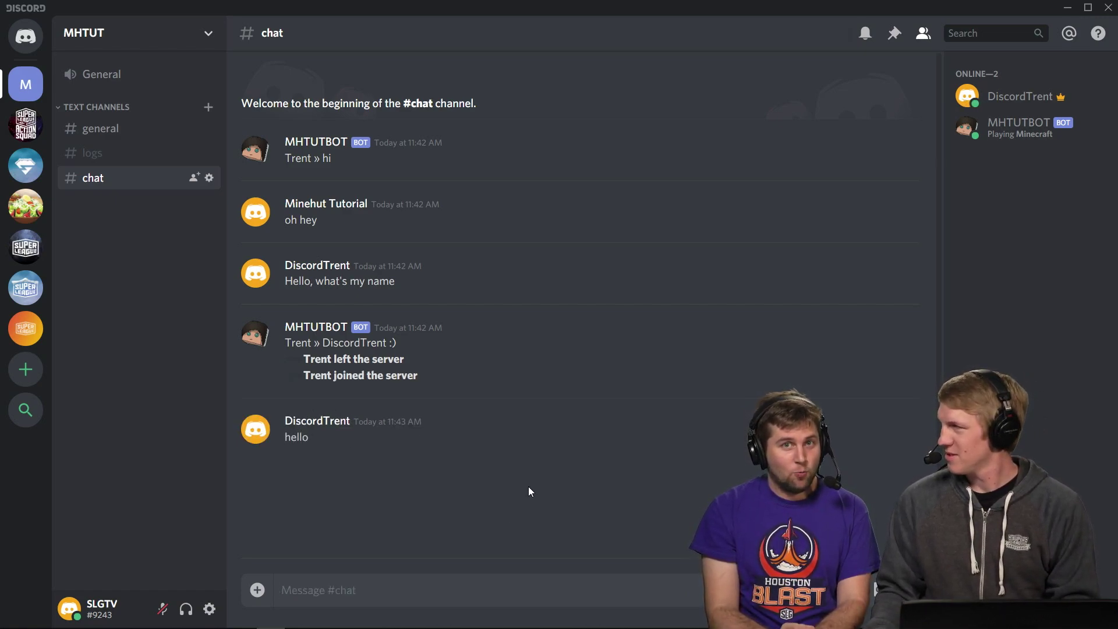
type("i got roo")
key("ctrl+a")
key("BackSpace")
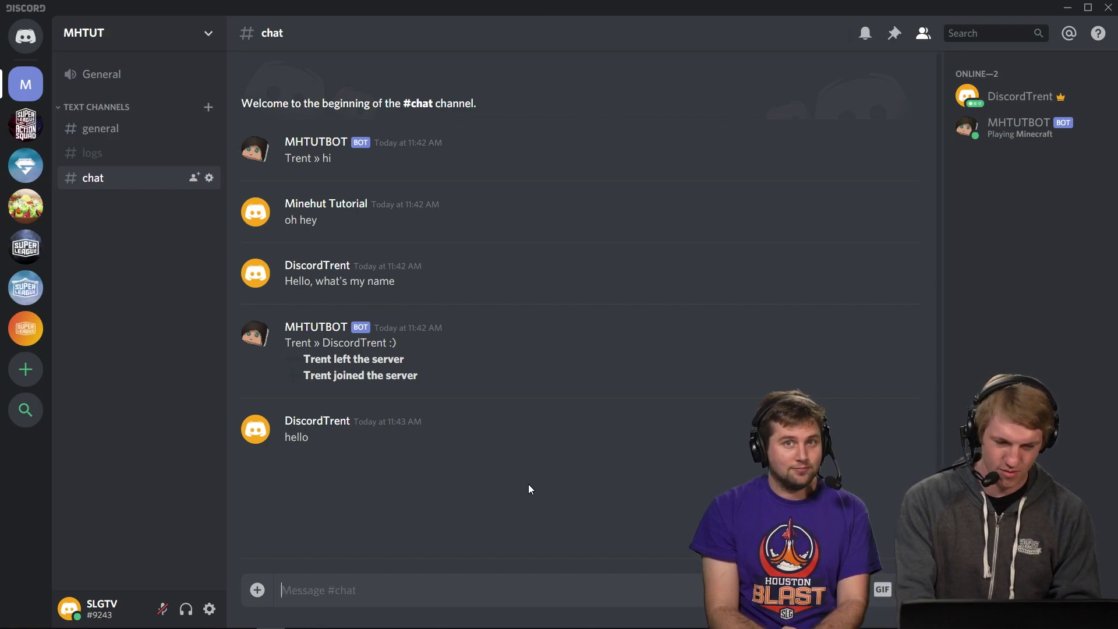
key("alt+Tab")
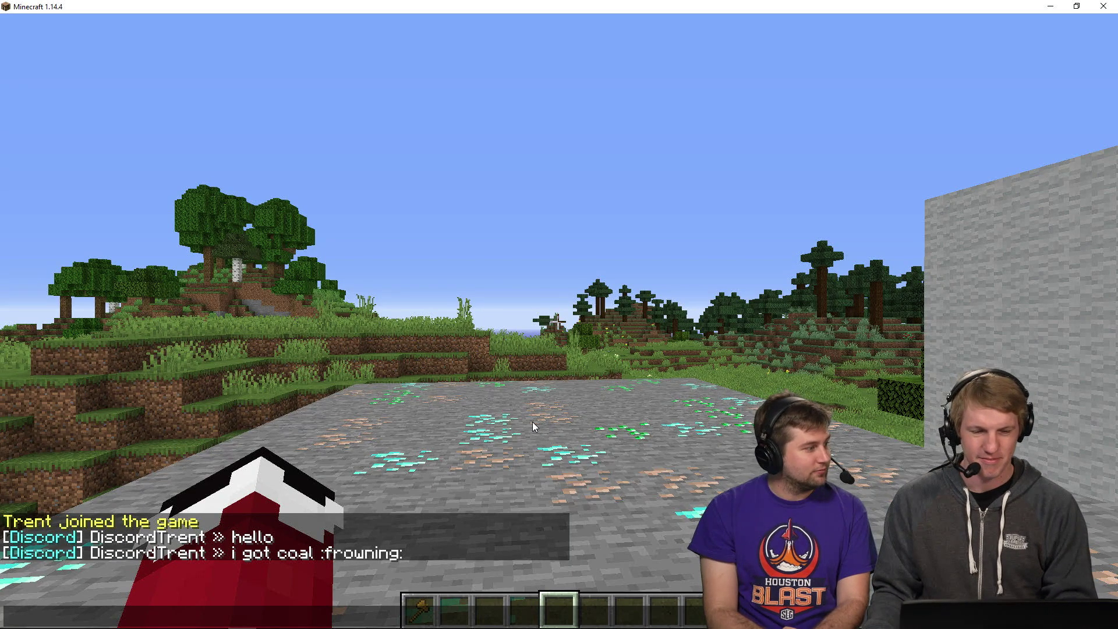